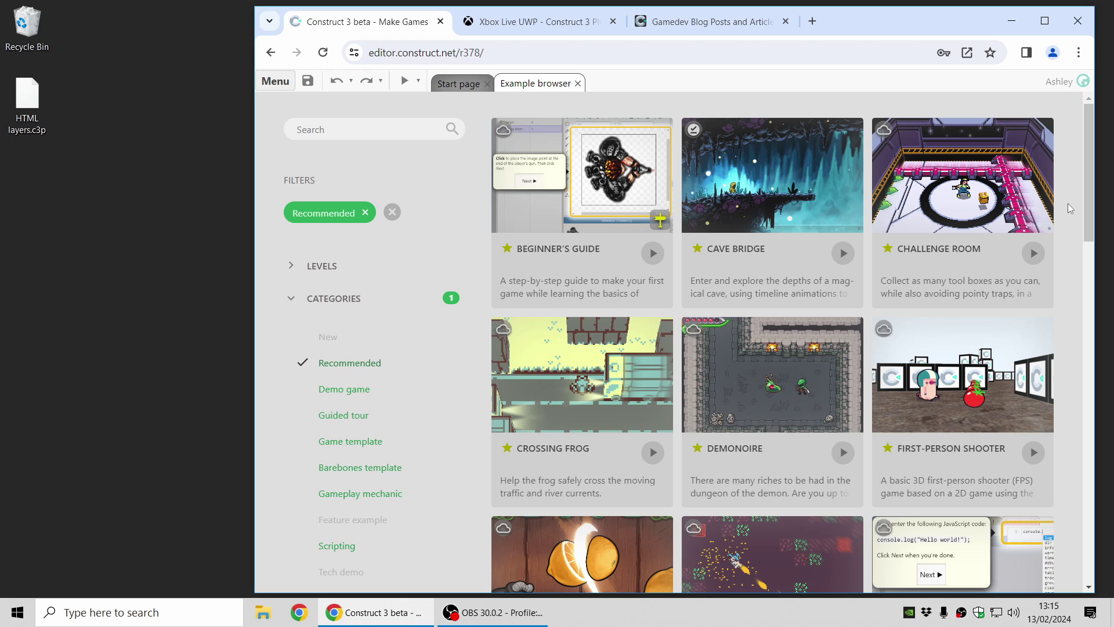
- Scroll the recommended examples and select the Ghost Shooter Tutorial card
scroll(1070, 204, down, 7)
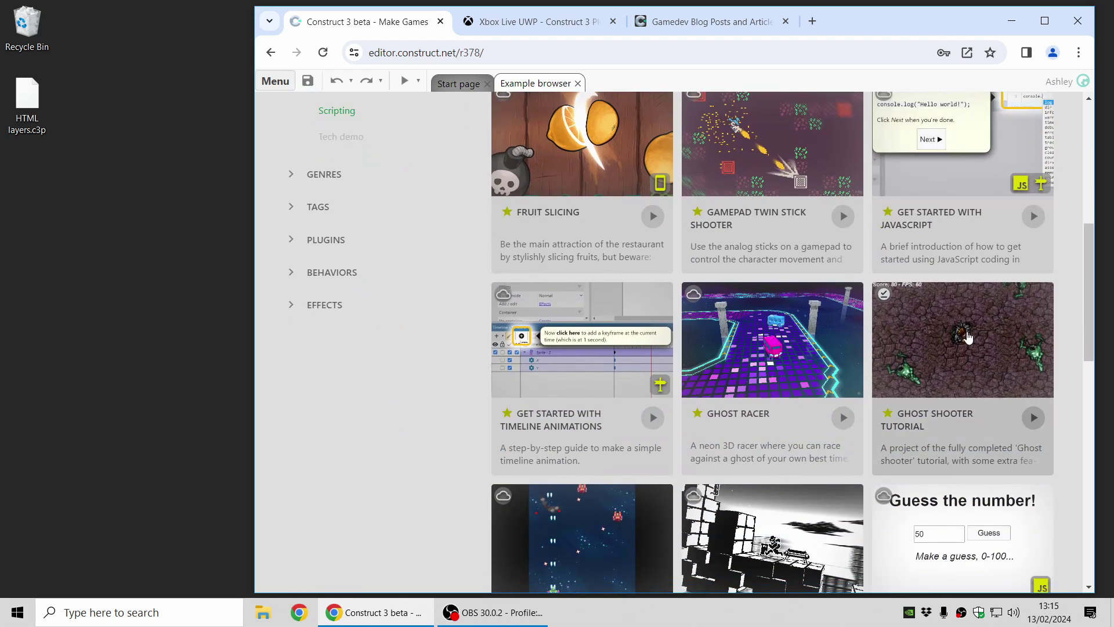
click(958, 348)
- Open the Ghost Shooter project and consider Windows (WebView2) in the export platform list
click(786, 277)
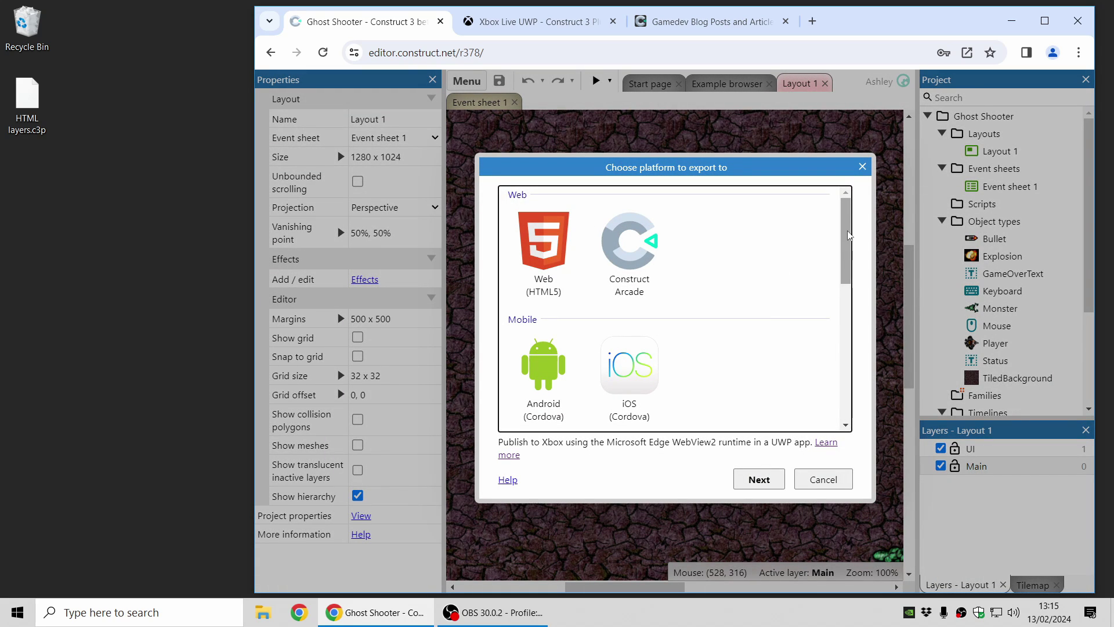
drag(848, 235, 863, 362)
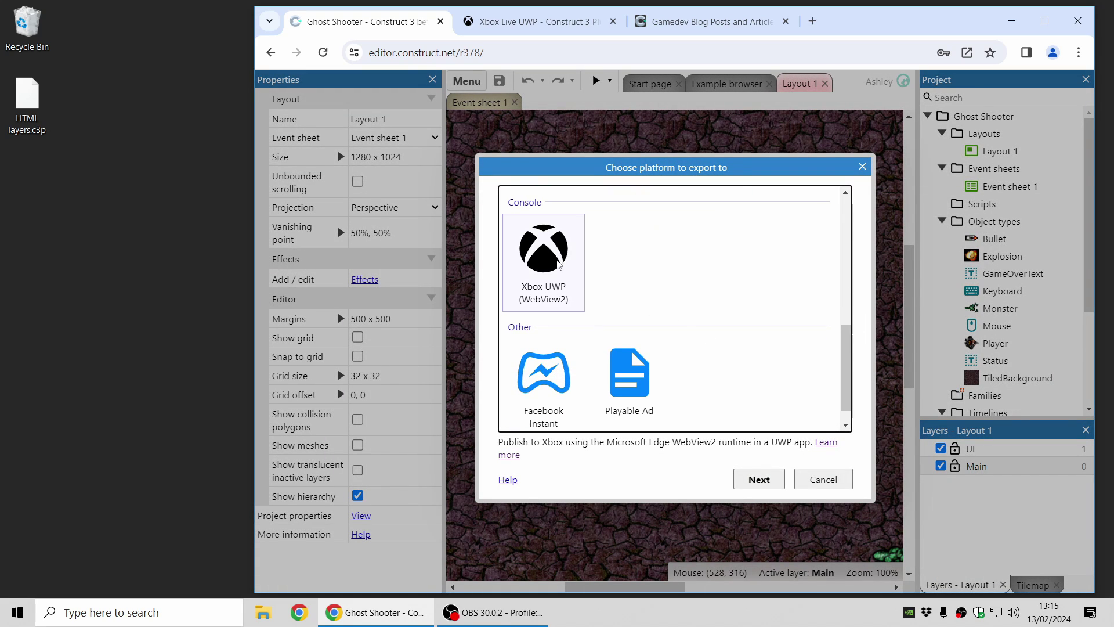
scroll(758, 342, up, 1)
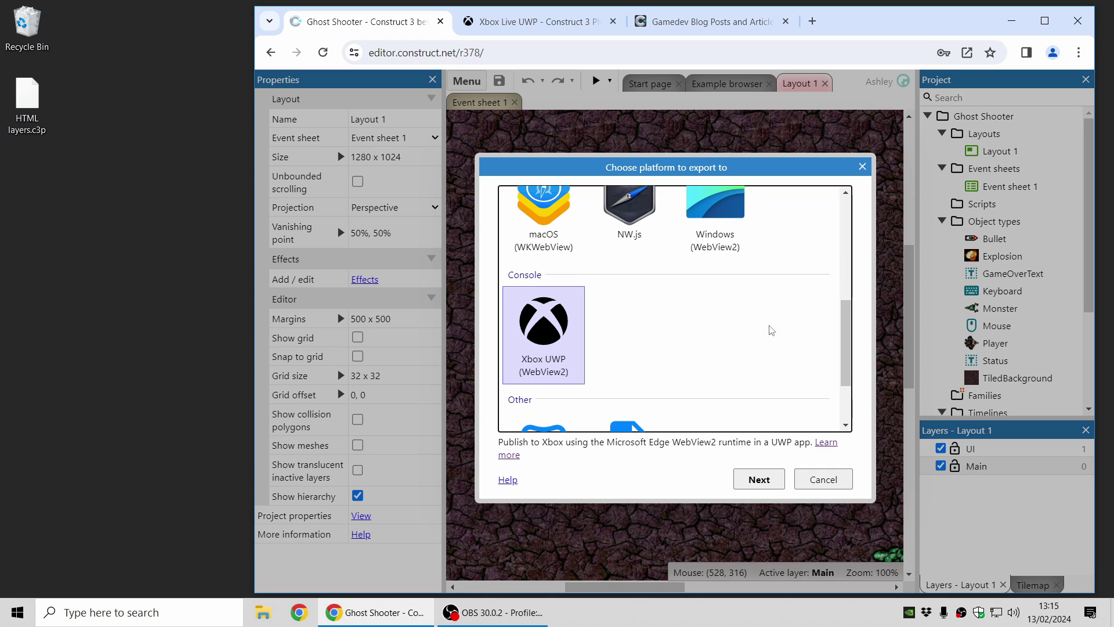
click(725, 223)
- Pick Xbox UWP (WebView2) as the export target and view the Xbox Live UWP addon page
scroll(787, 340, up, 1)
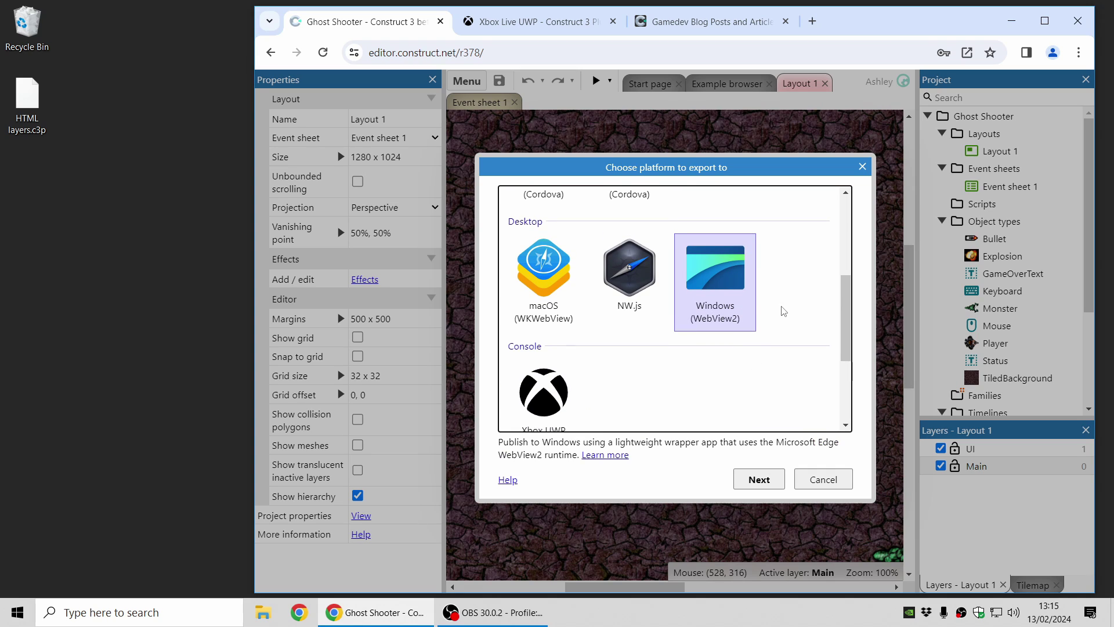
scroll(755, 296, down, 2)
click(547, 270)
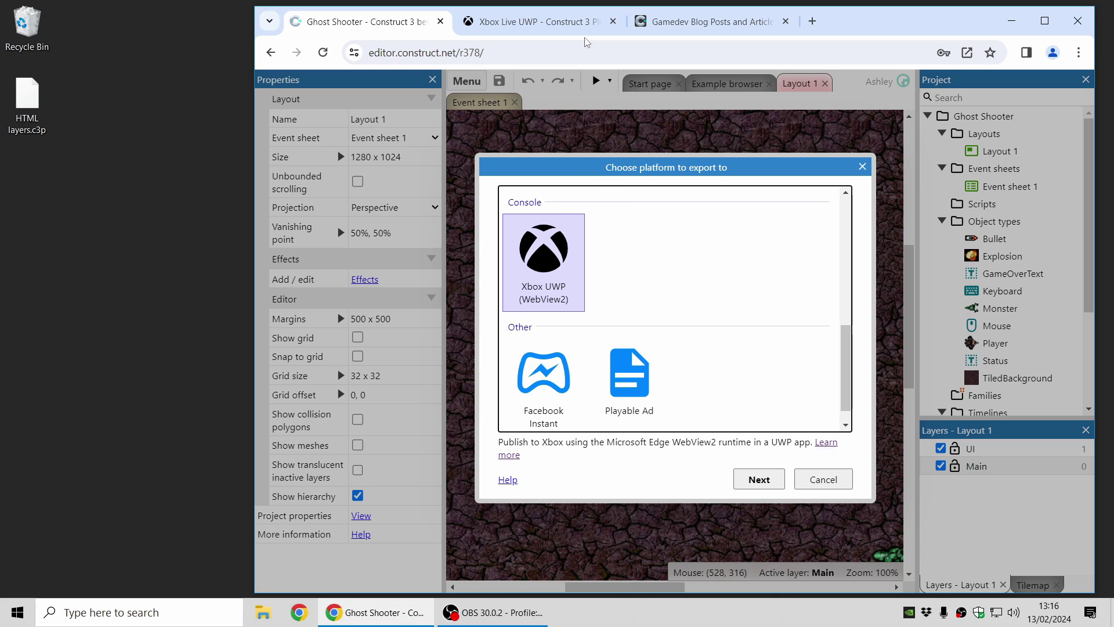
click(568, 22)
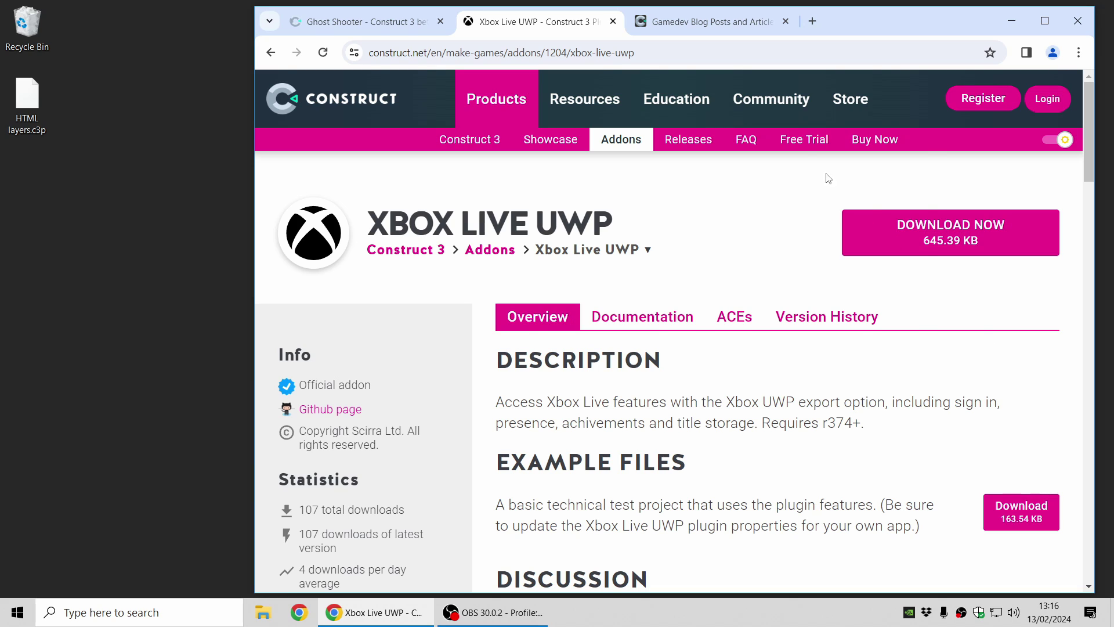
- Skim the Xbox posts on the Gamedev Blog, then go back via the addon page to the editor
click(740, 23)
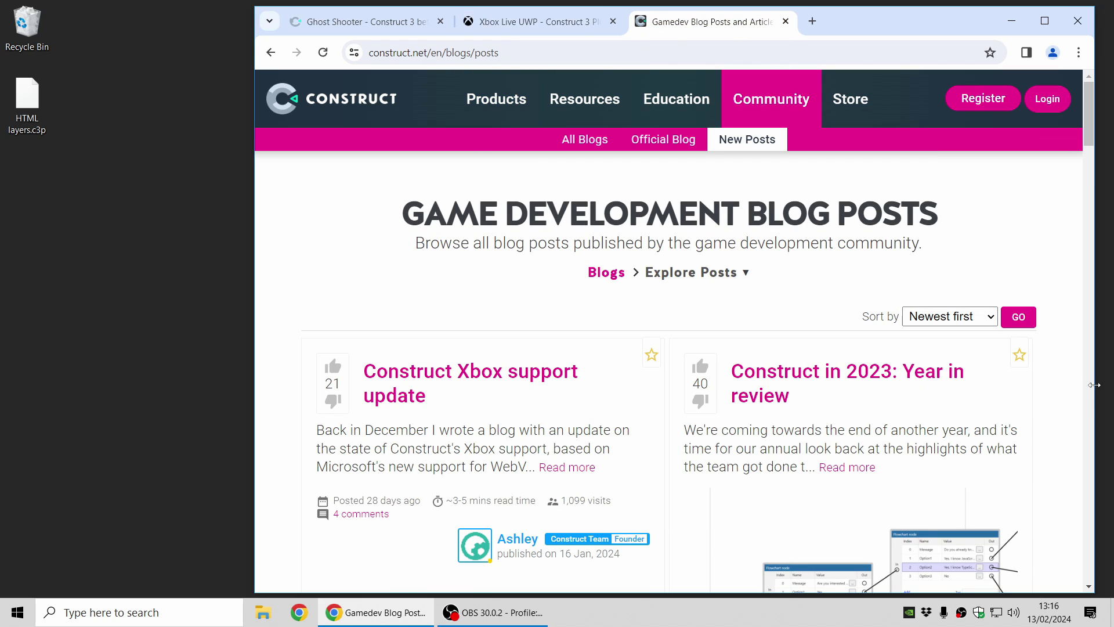
scroll(1076, 402, down, 2)
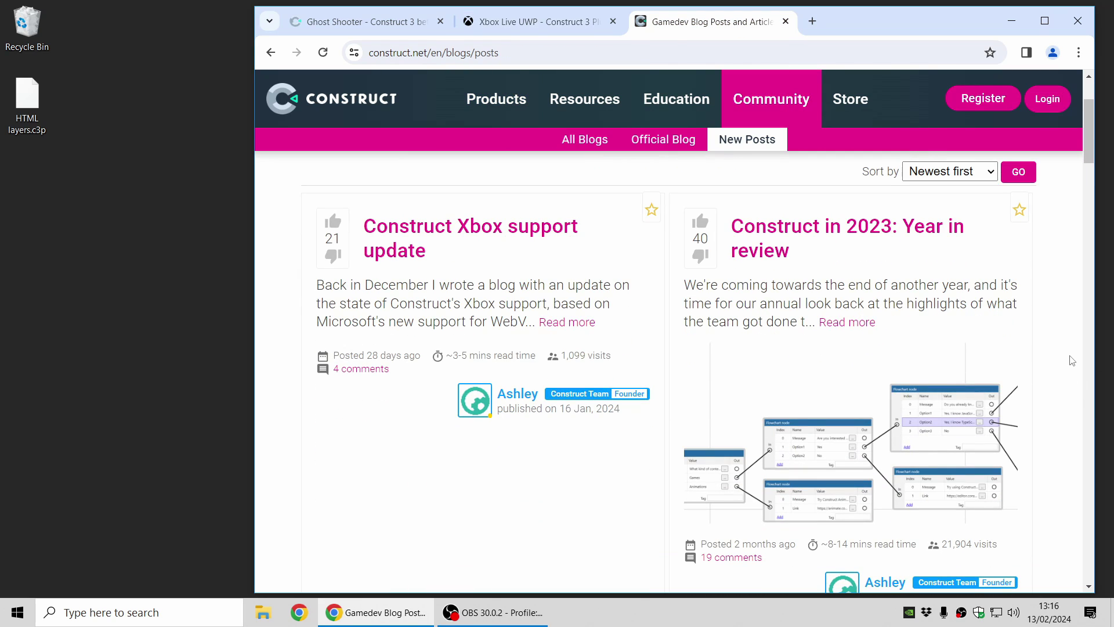
scroll(1066, 362, down, 1)
scroll(1065, 363, up, 1)
scroll(579, 304, down, 7)
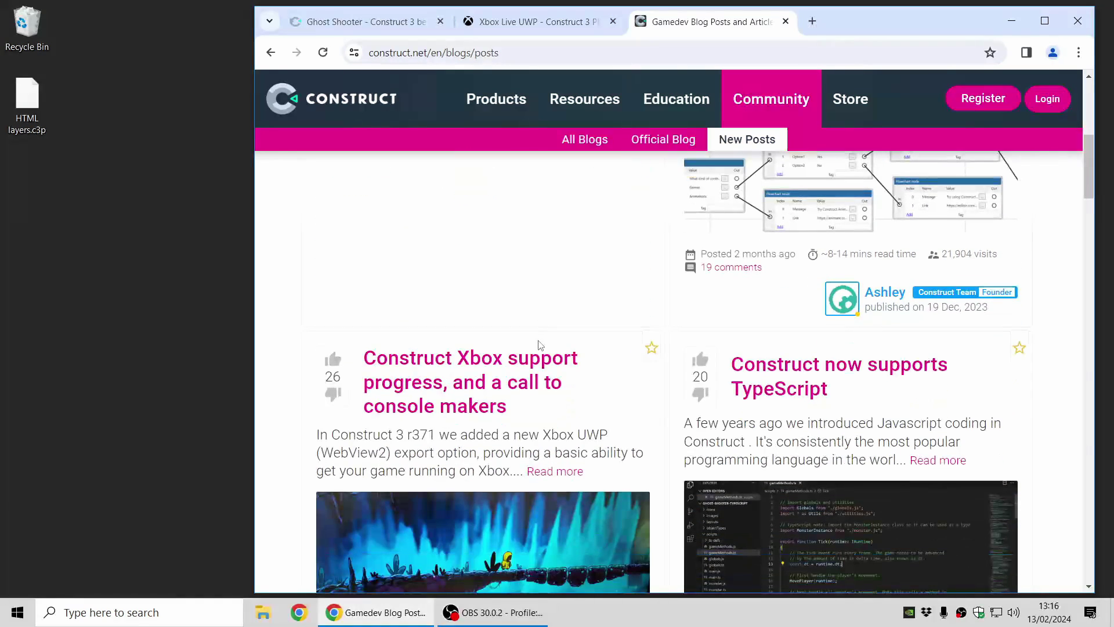
scroll(583, 342, up, 6)
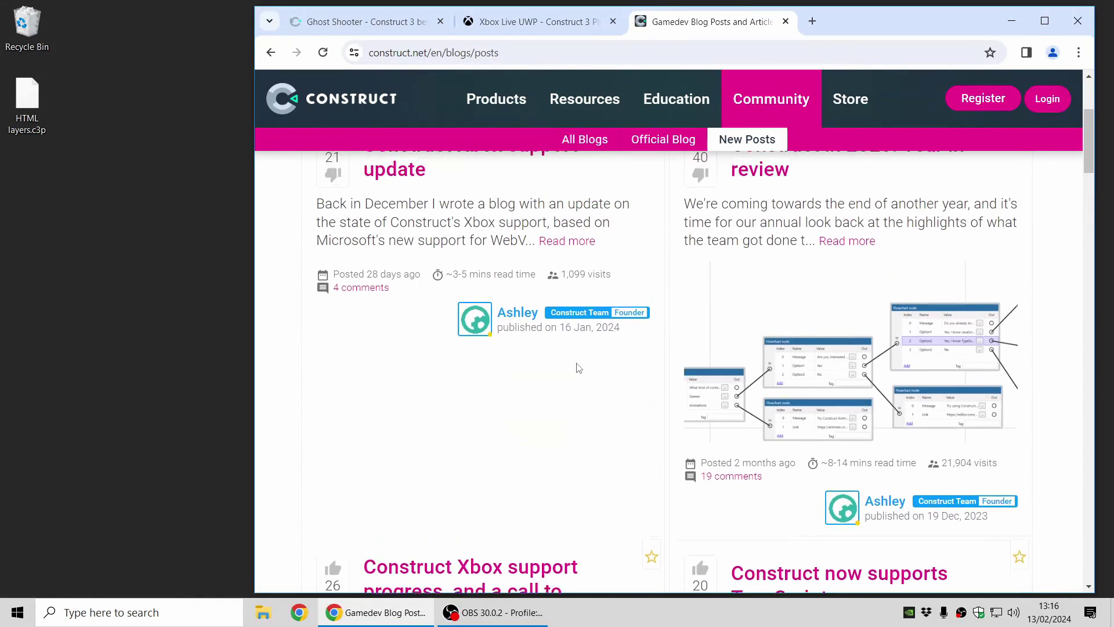
scroll(580, 368, up, 1)
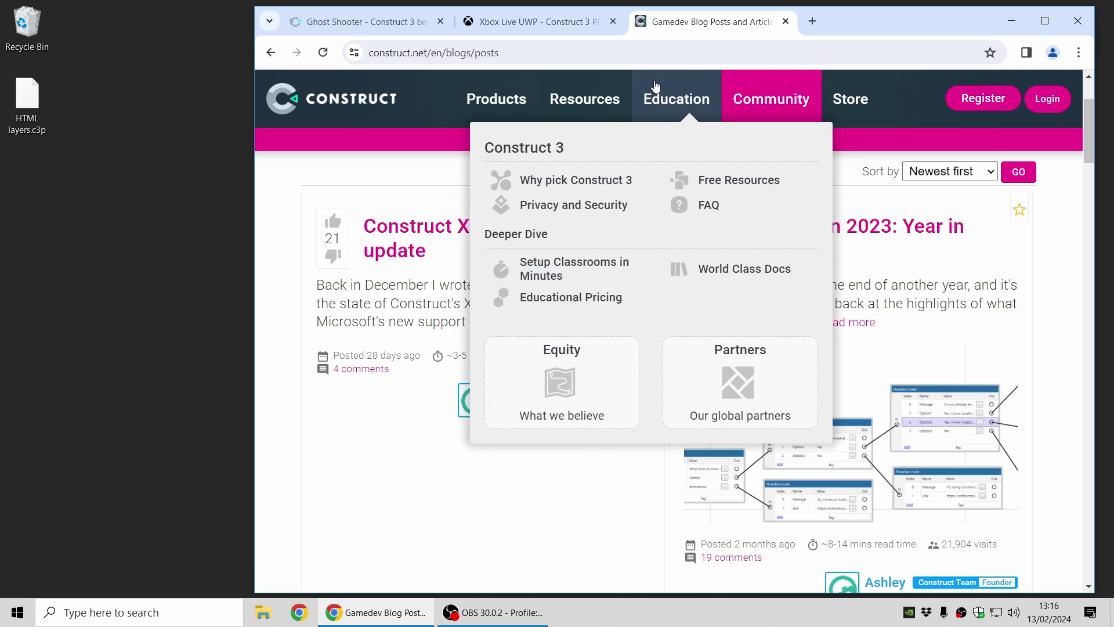
click(577, 19)
click(365, 22)
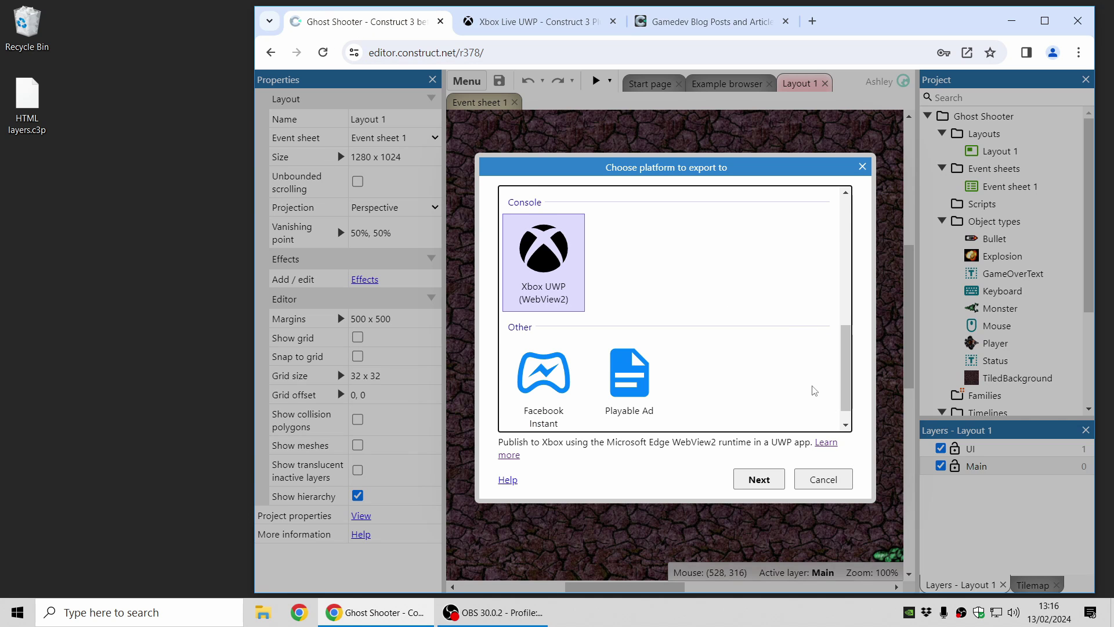
- Leave the export dialog and return to the Example browser
scroll(813, 393, up, 6)
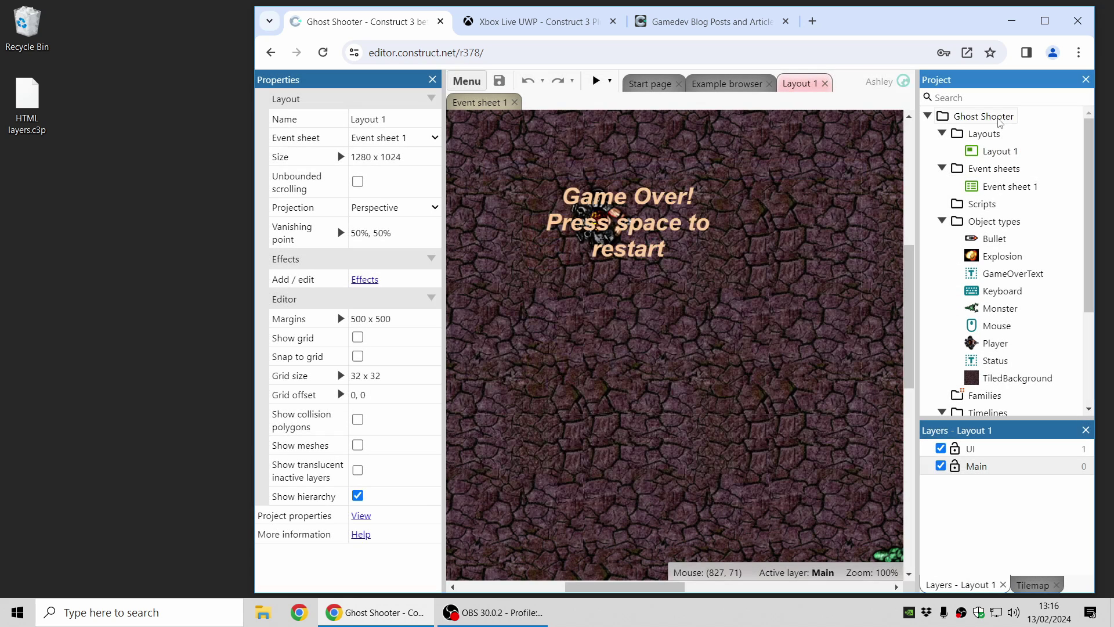
right_click(997, 119)
click(937, 282)
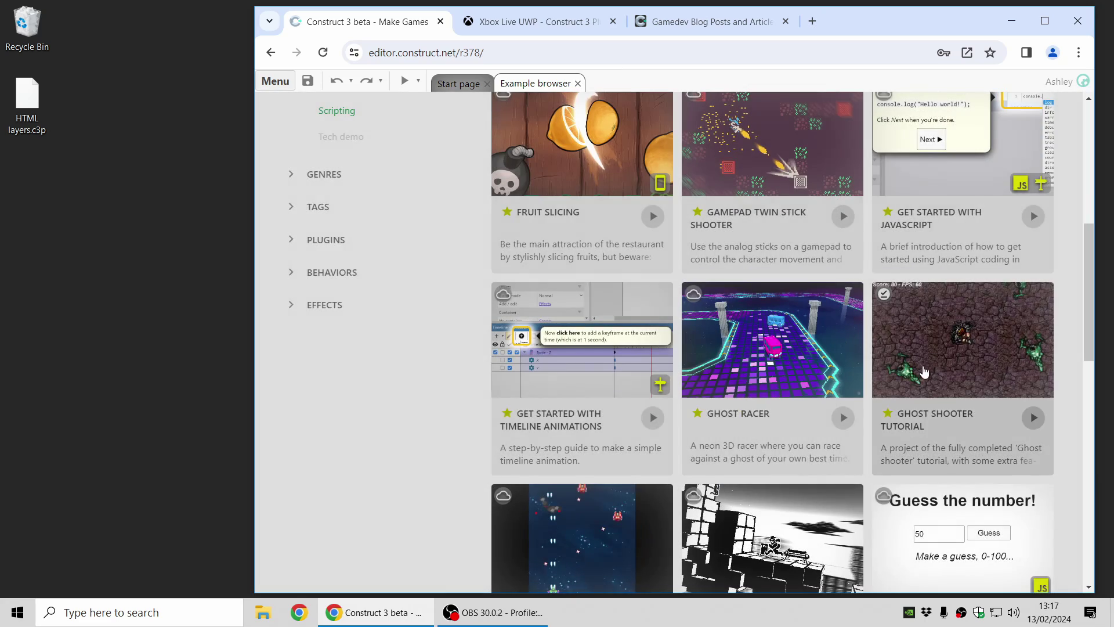
- Filter examples to New instead of Recommended and open Flowcharts Questionnaire
scroll(925, 372, up, 5)
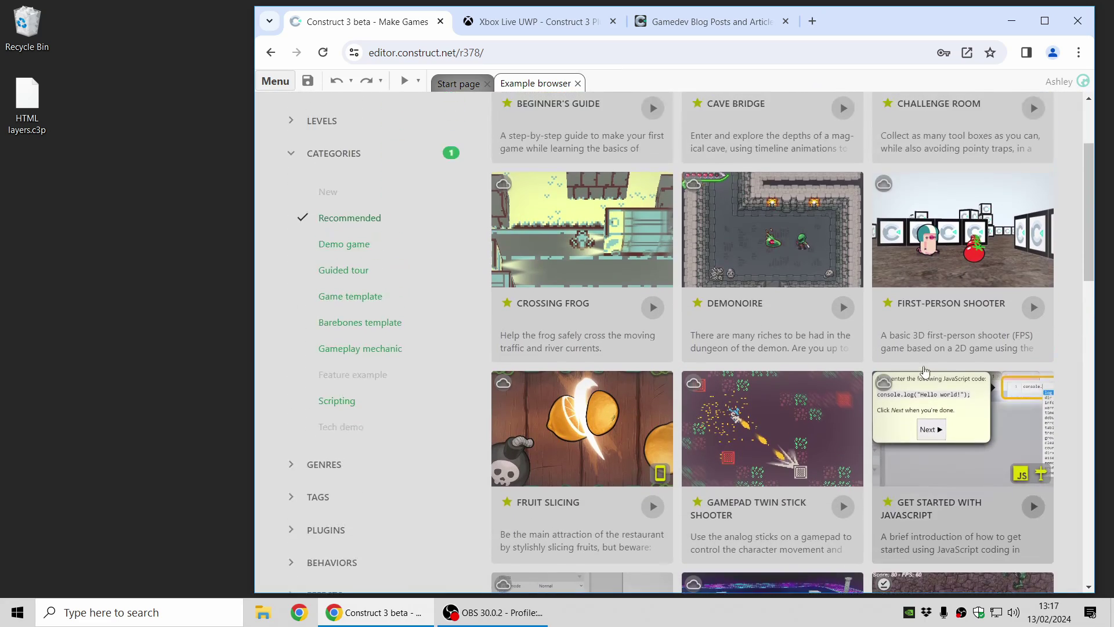
click(350, 291)
click(338, 268)
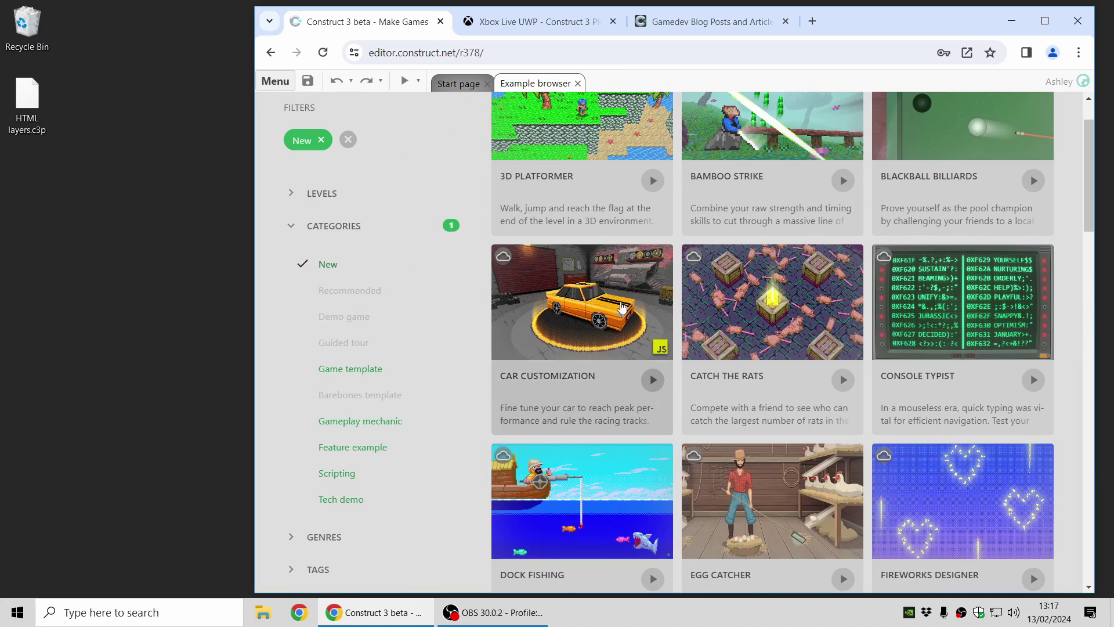
scroll(748, 331, down, 6)
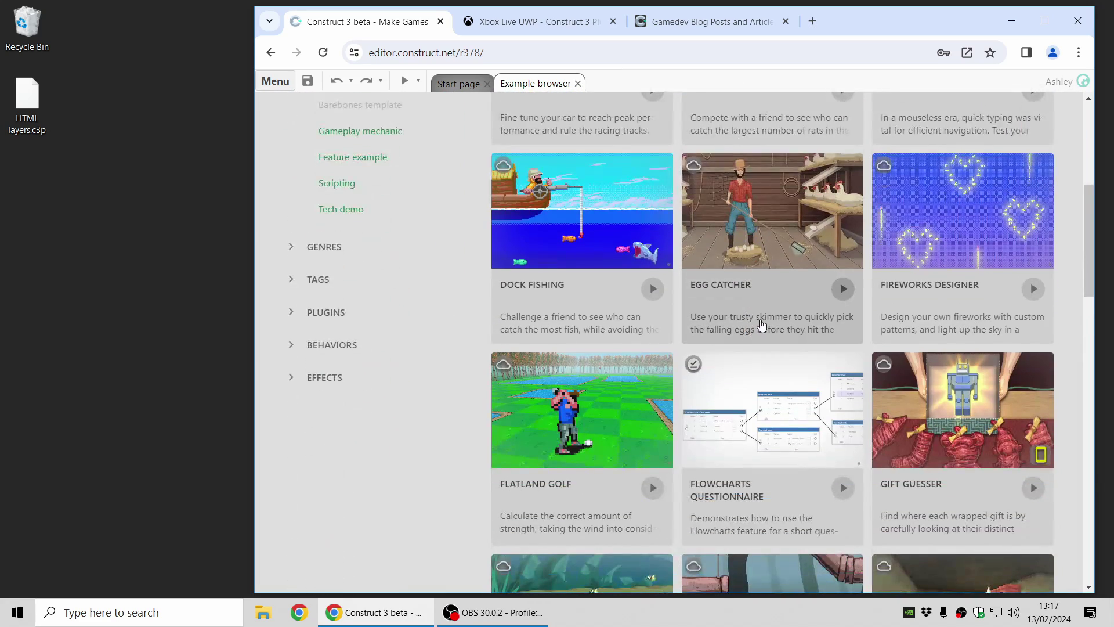
scroll(754, 325, down, 2)
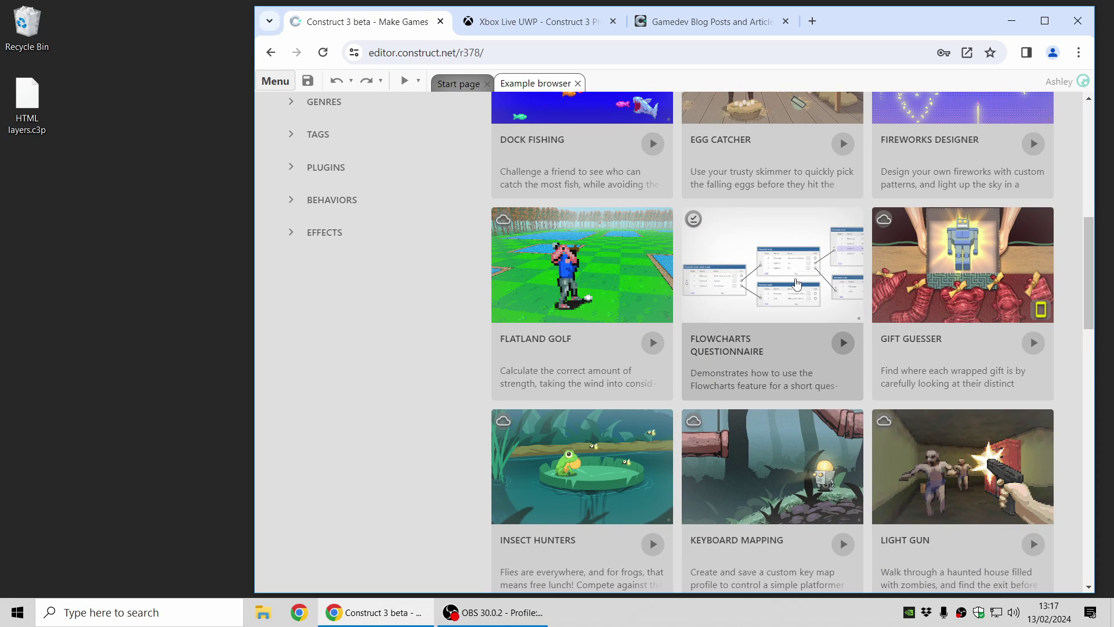
click(741, 282)
click(693, 278)
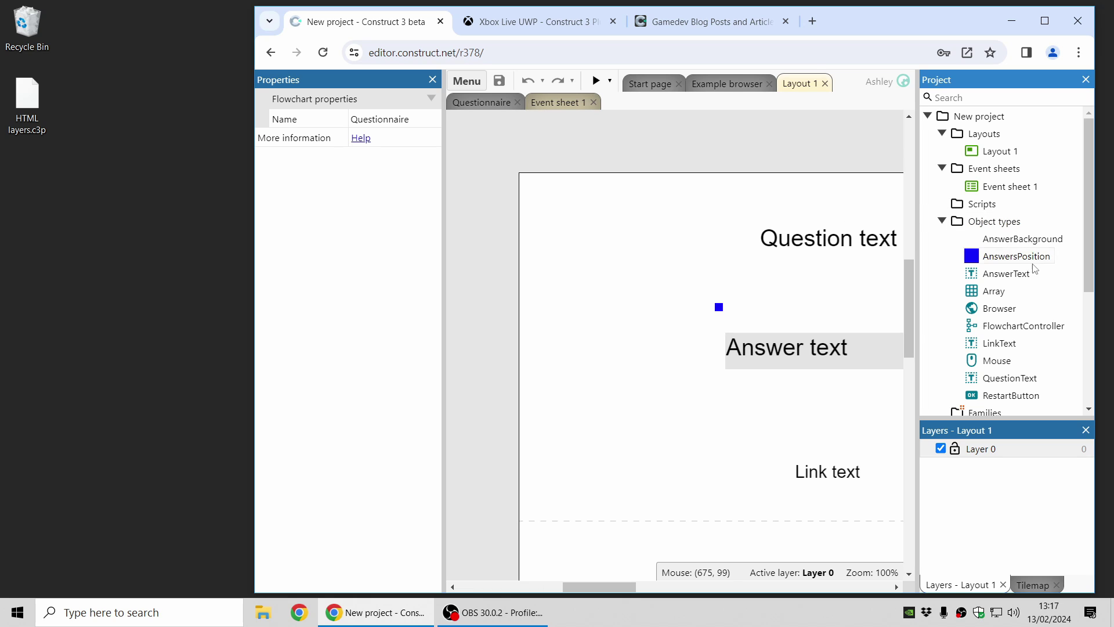
- Open the Questionnaire flowchart and pan around its start node
scroll(1036, 266, down, 3)
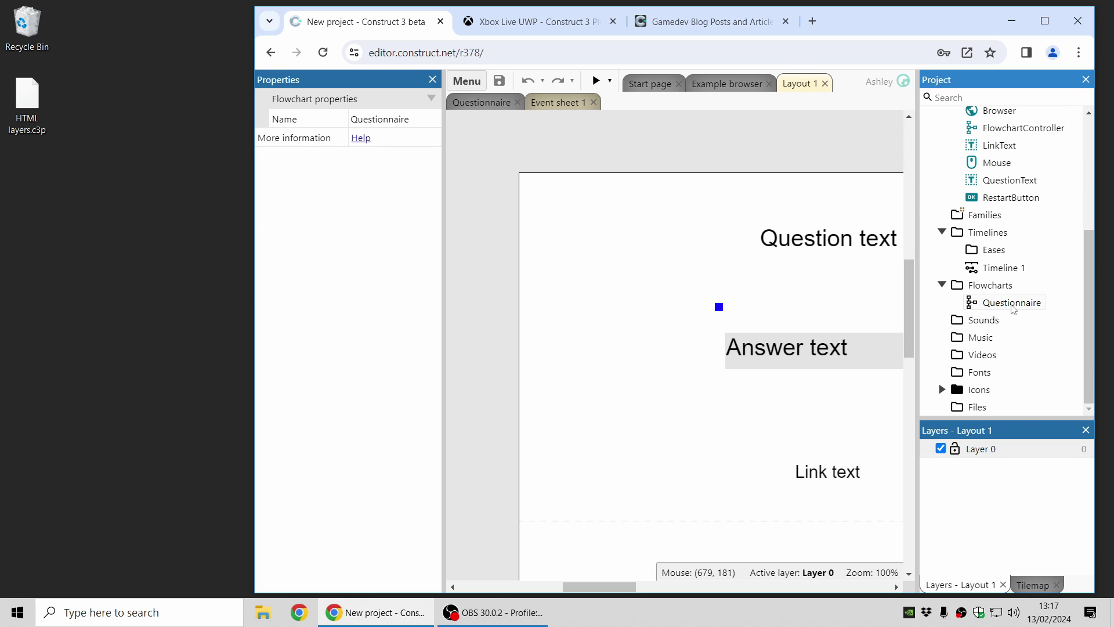
double_click(1017, 306)
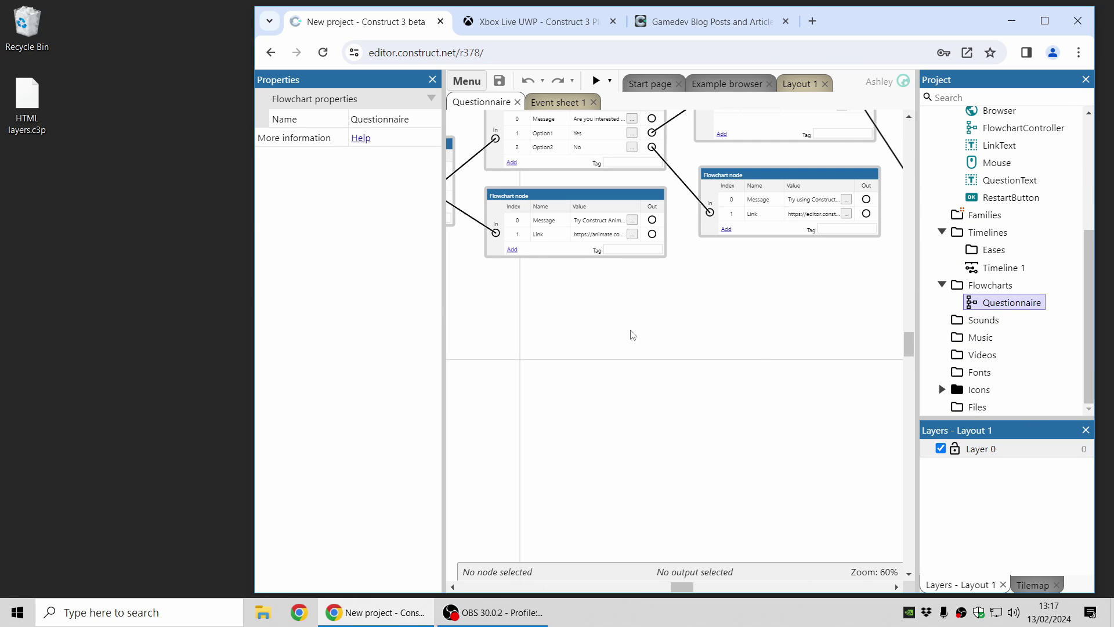
middle_drag(590, 303, 716, 383)
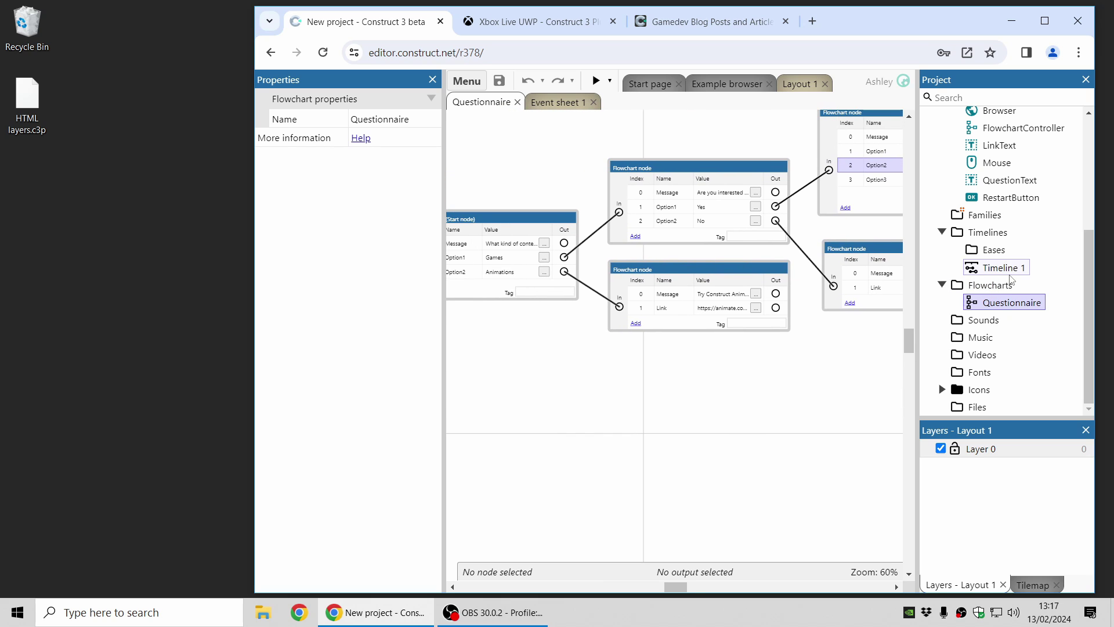
scroll(1003, 289, up, 3)
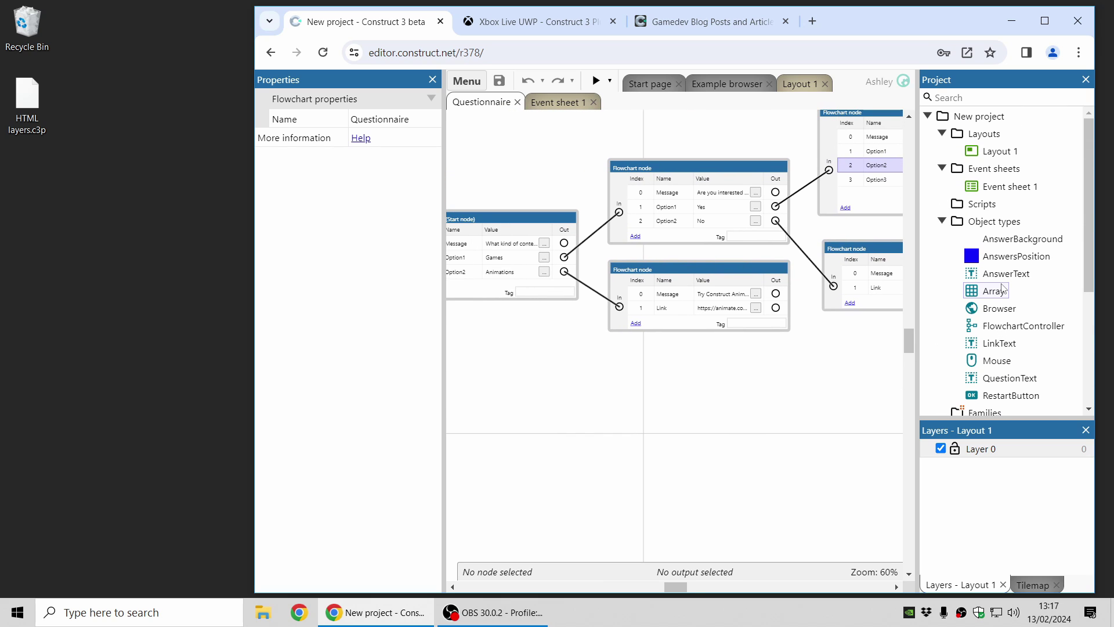
scroll(1002, 289, down, 4)
middle_drag(539, 329, 693, 365)
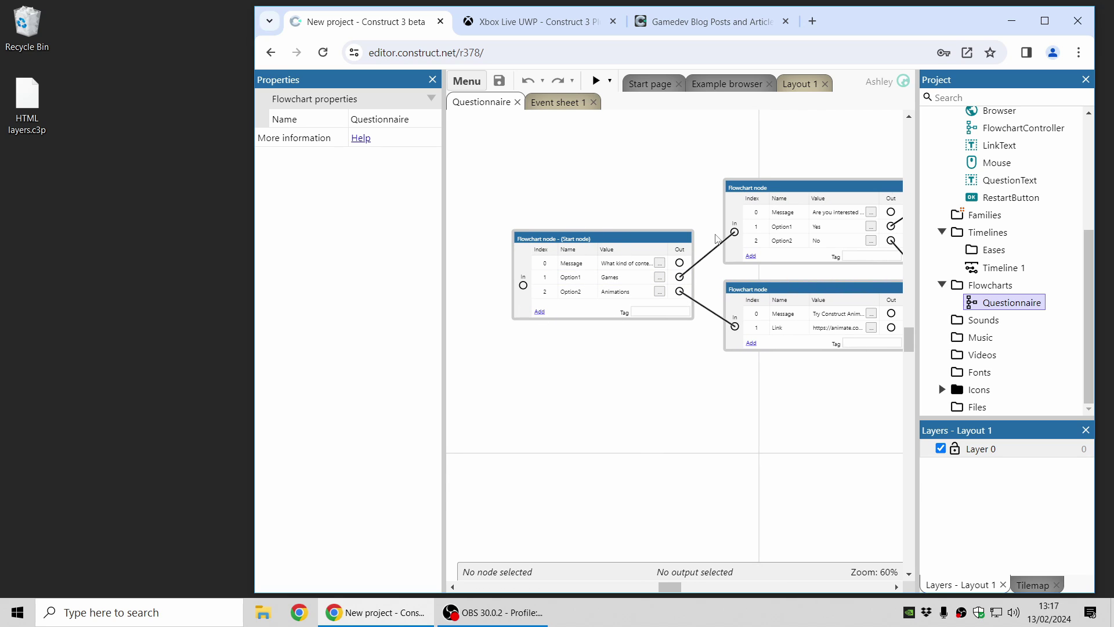
middle_drag(756, 389, 650, 415)
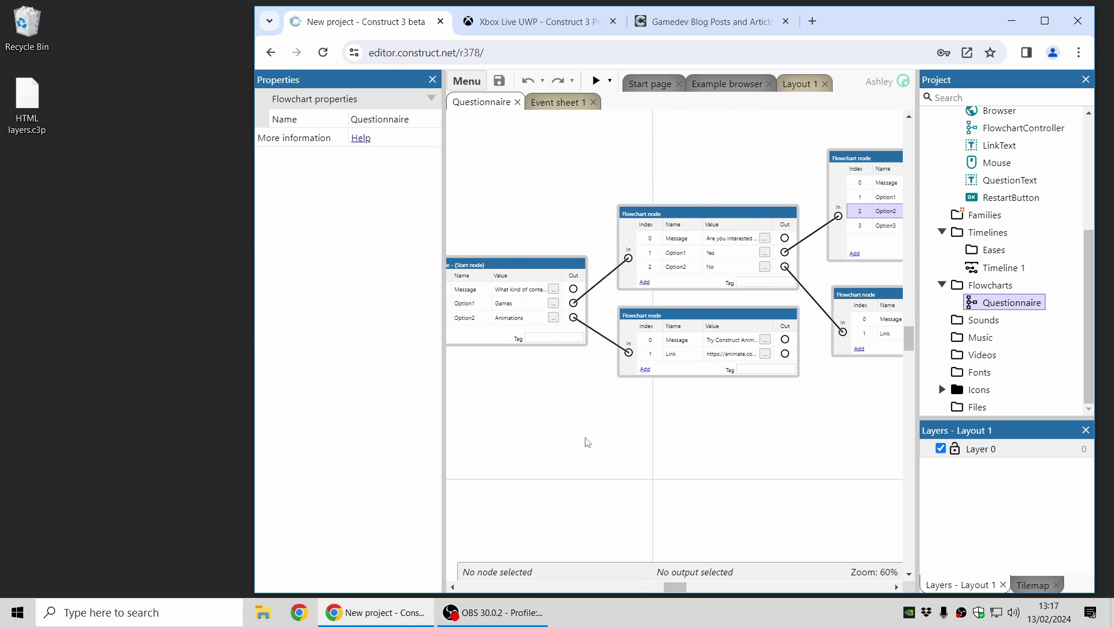
middle_drag(584, 443, 696, 393)
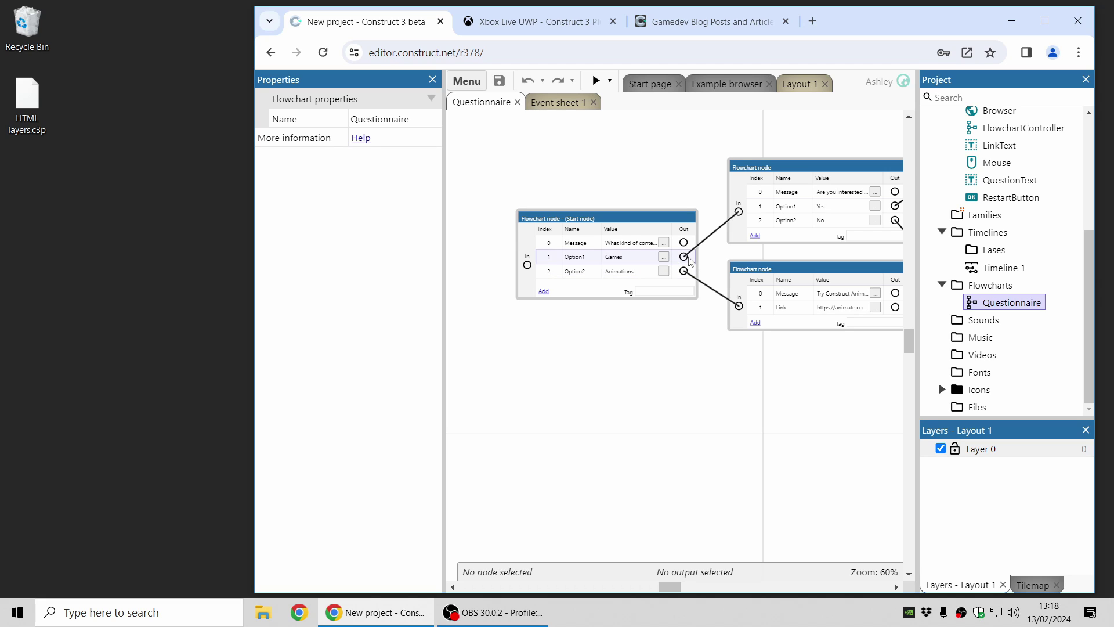
- Pan to the right-hand answer nodes and select the FlowchartController object to see its properties
middle_drag(700, 363, 617, 356)
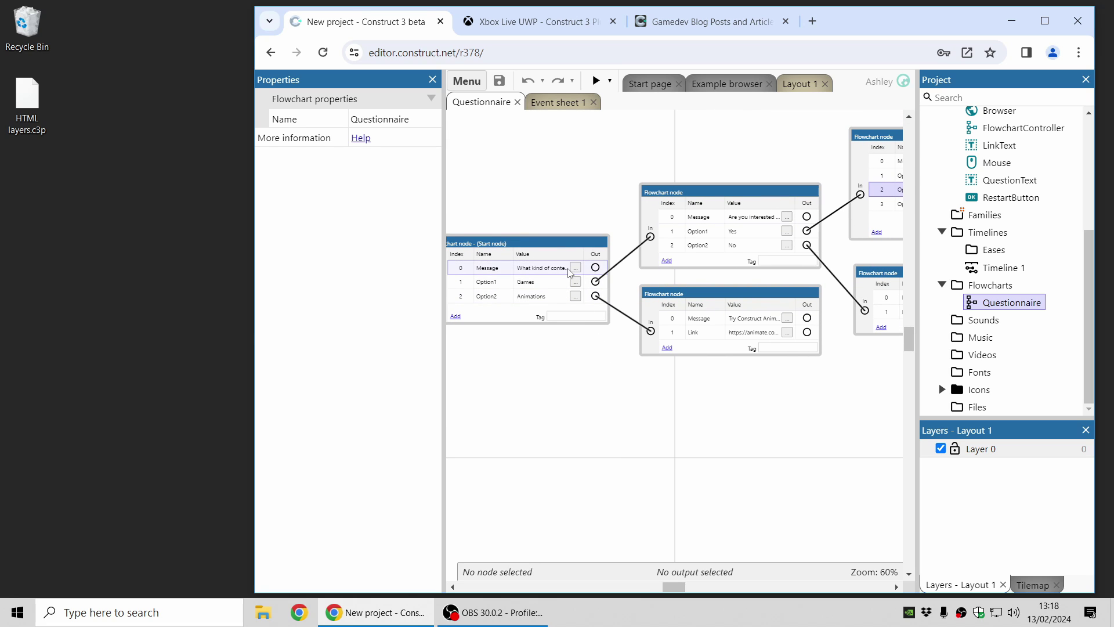
mouse_move(815, 149)
middle_down()
mouse_move(630, 157)
mouse_move(567, 206)
mouse_move(843, 142)
mouse_move(830, 149)
middle_up()
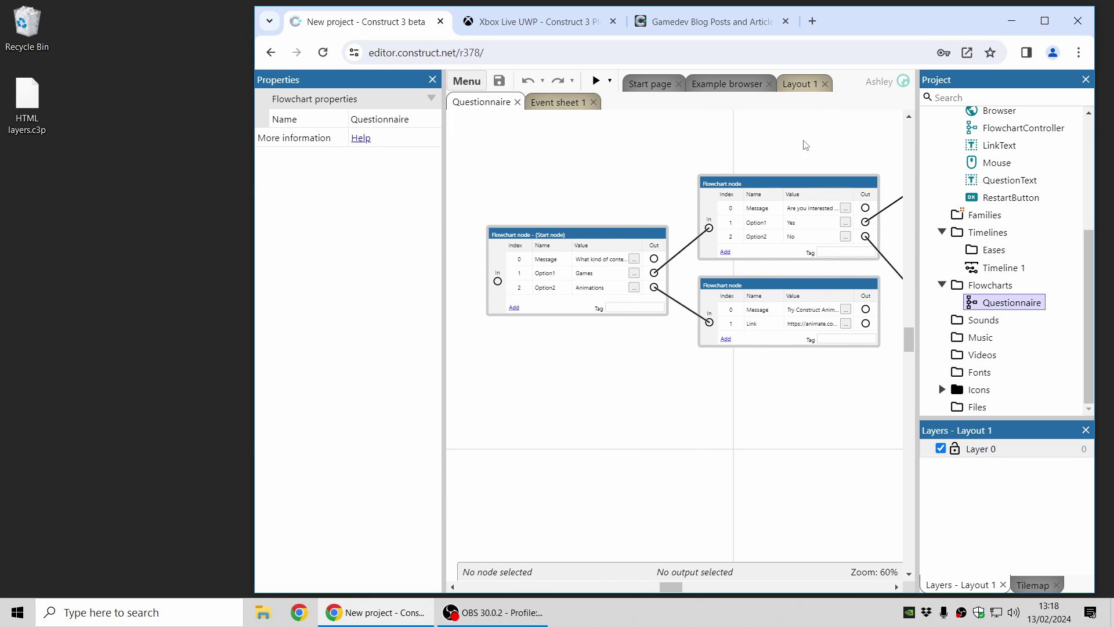
scroll(1045, 222, up, 3)
scroll(1045, 222, down, 3)
click(1016, 128)
- Review the events in Event sheet 1
click(557, 102)
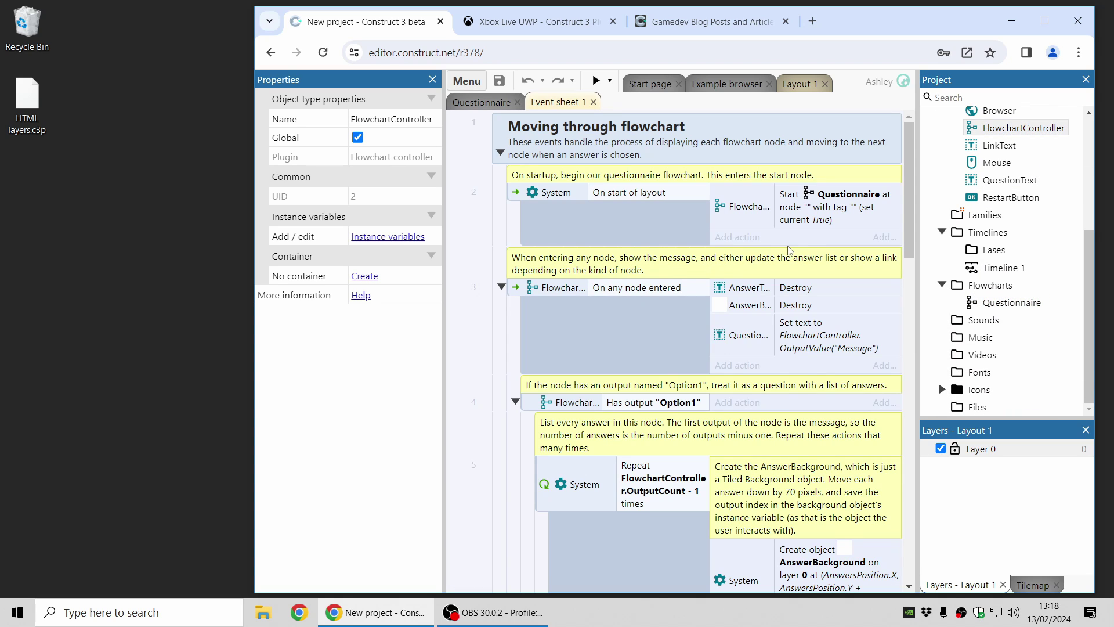
scroll(633, 312, down, 5)
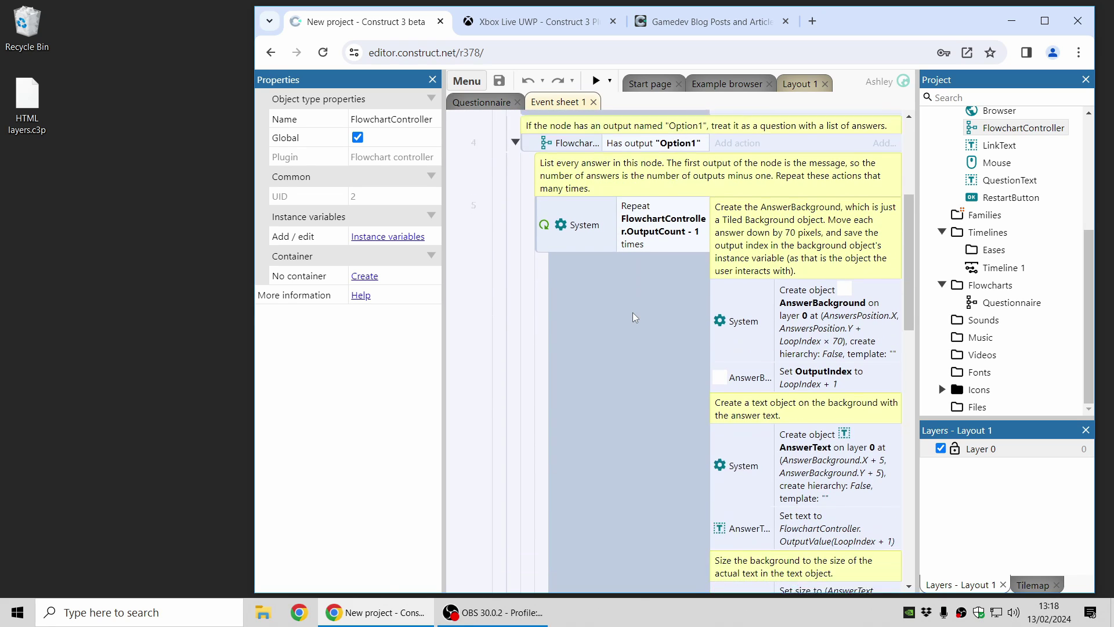
scroll(638, 322, up, 1)
scroll(639, 325, up, 4)
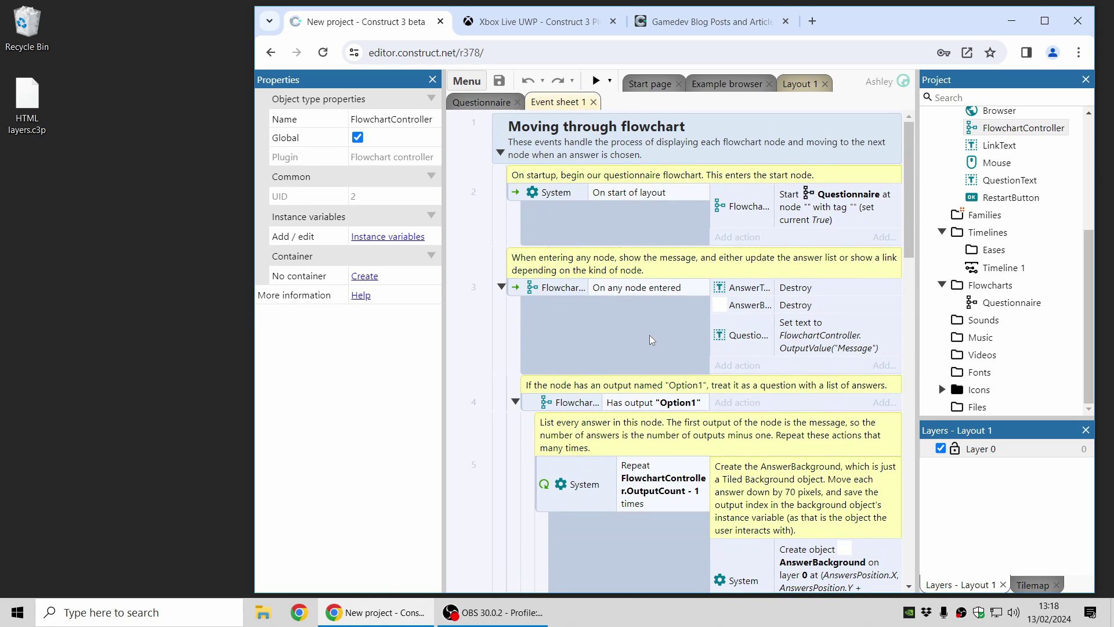
- Preview the questionnaire and answer Games, Yes, then No
click(596, 81)
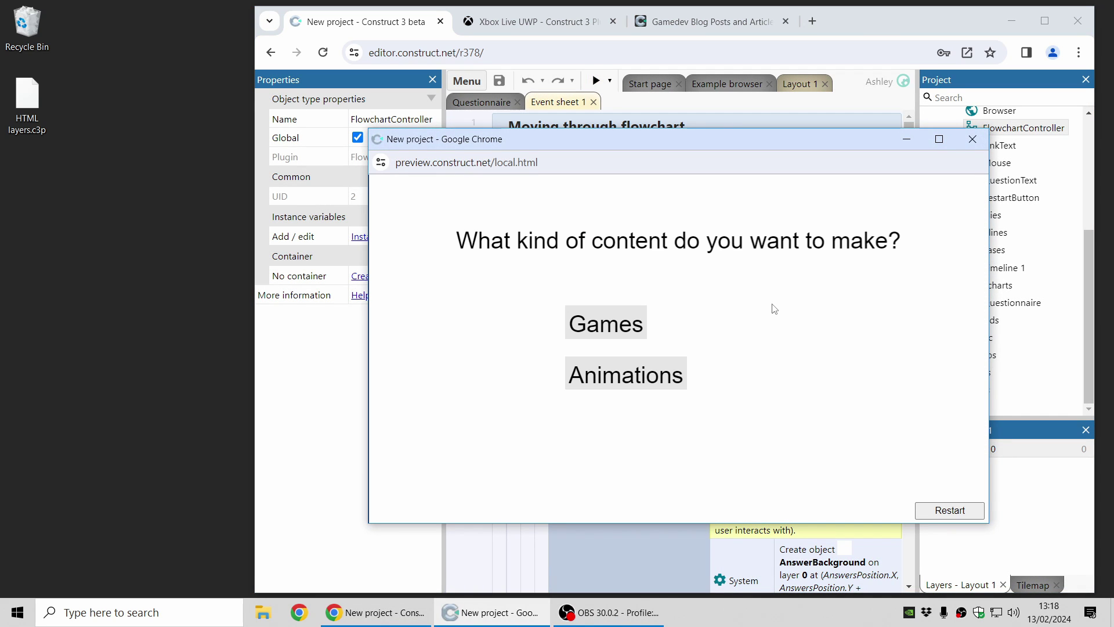
click(625, 333)
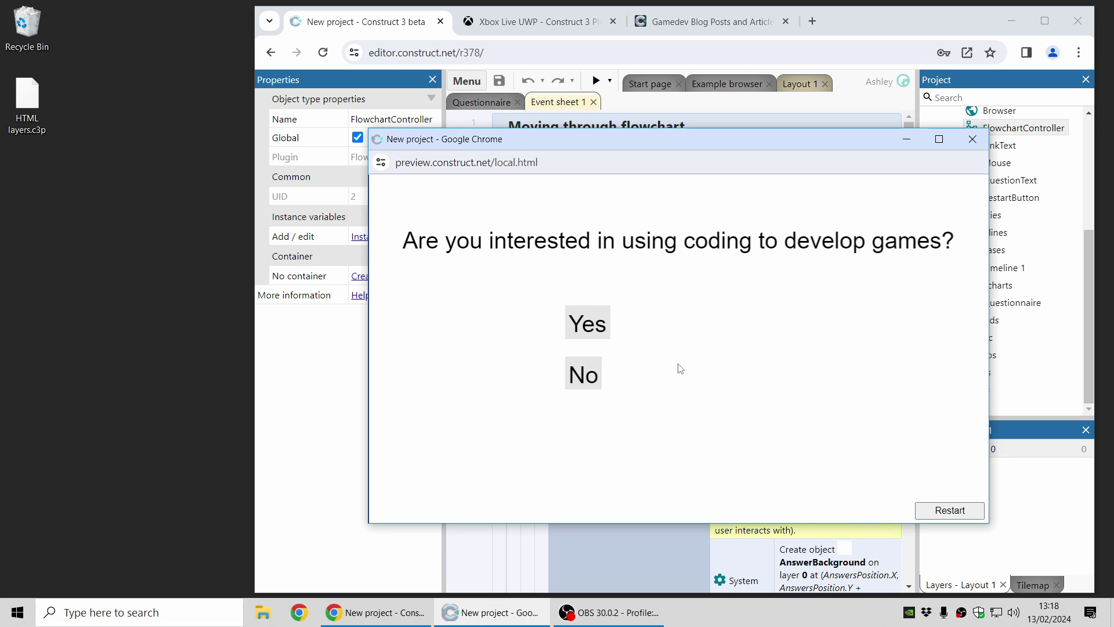
click(591, 326)
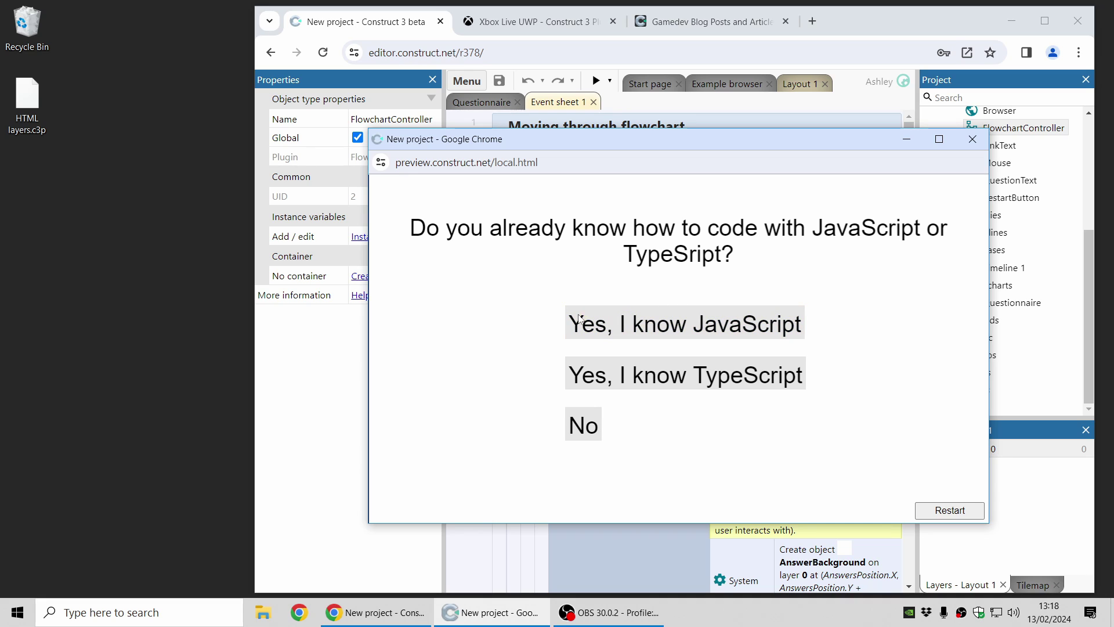
click(591, 432)
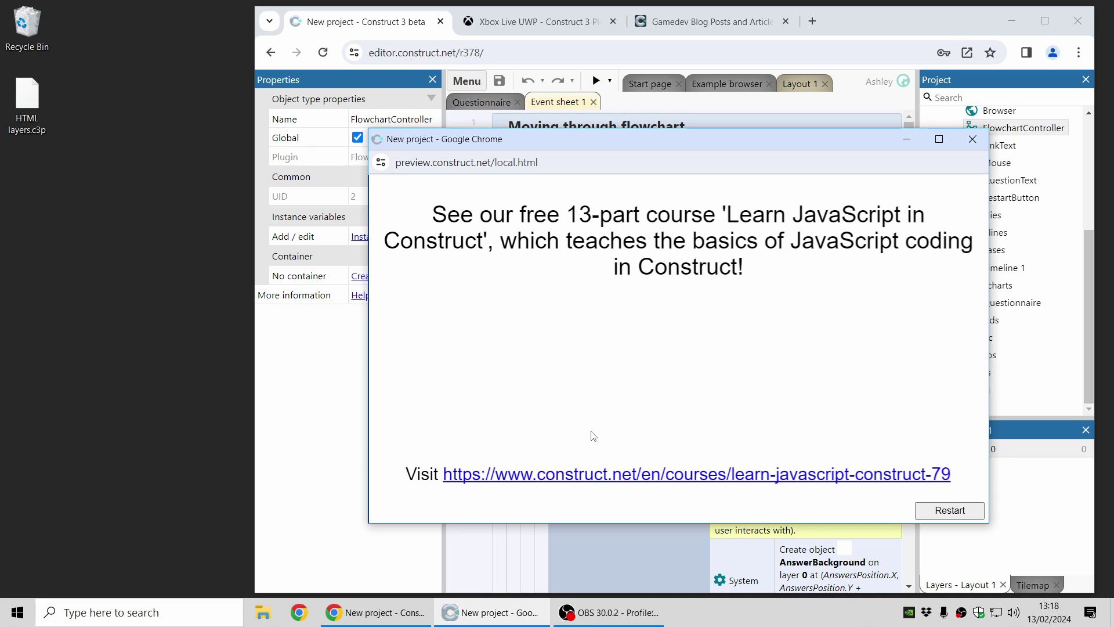
click(759, 480)
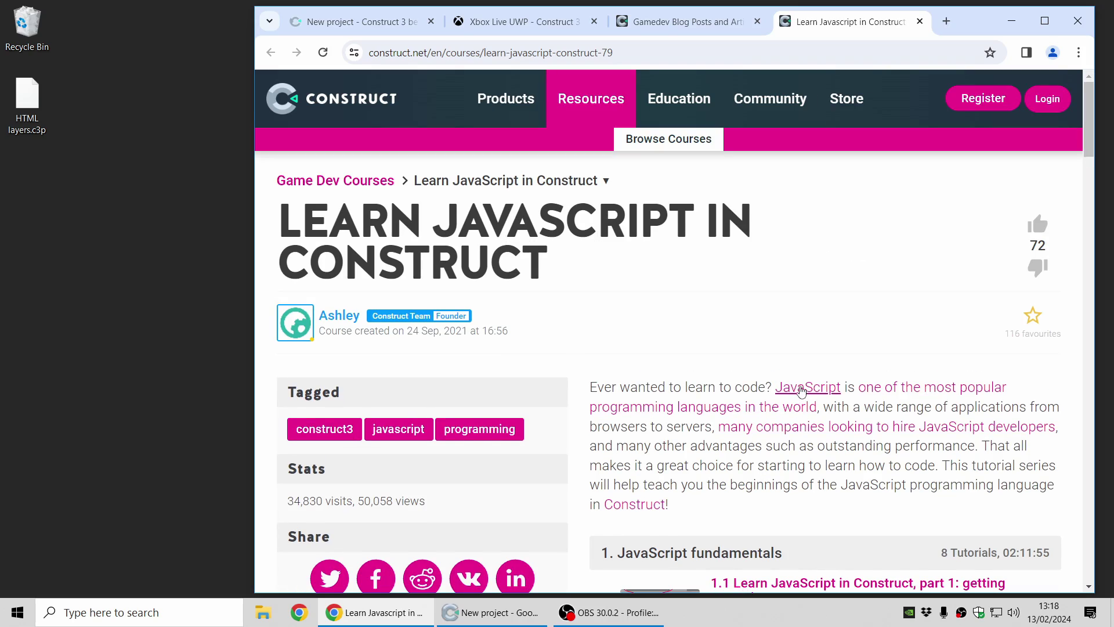
scroll(821, 401, down, 10)
scroll(878, 464, down, 8)
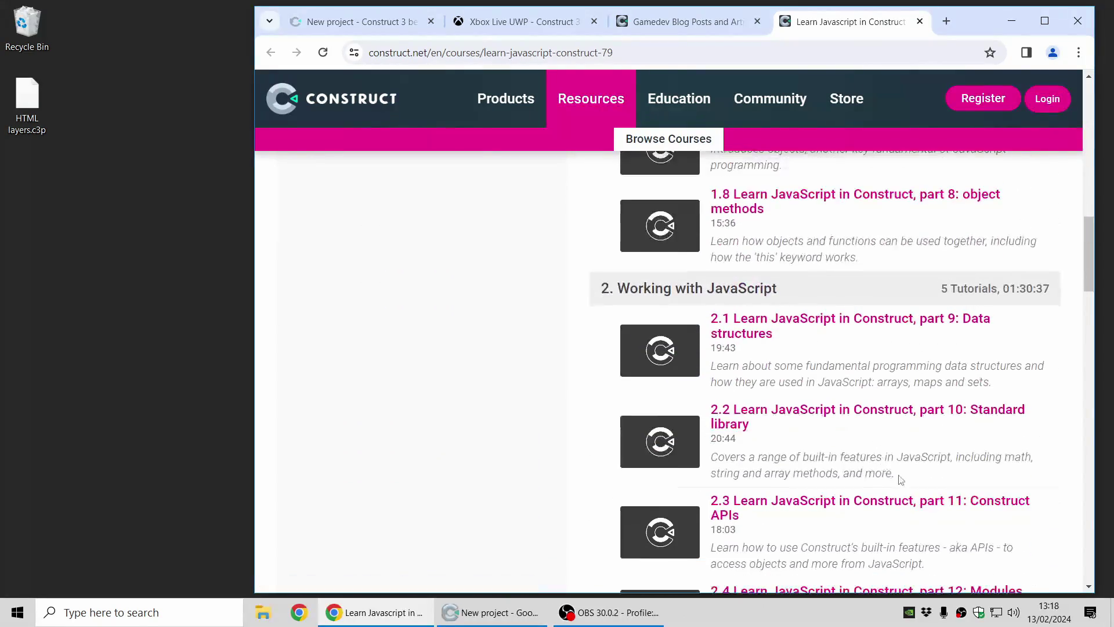
scroll(903, 478, up, 18)
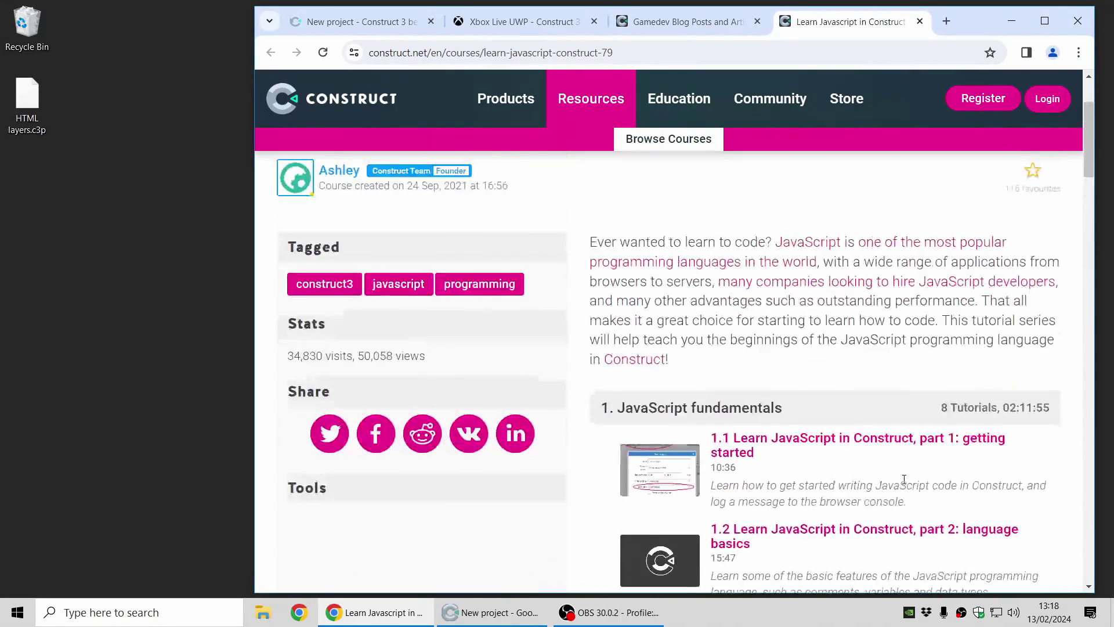
middle_click(888, 24)
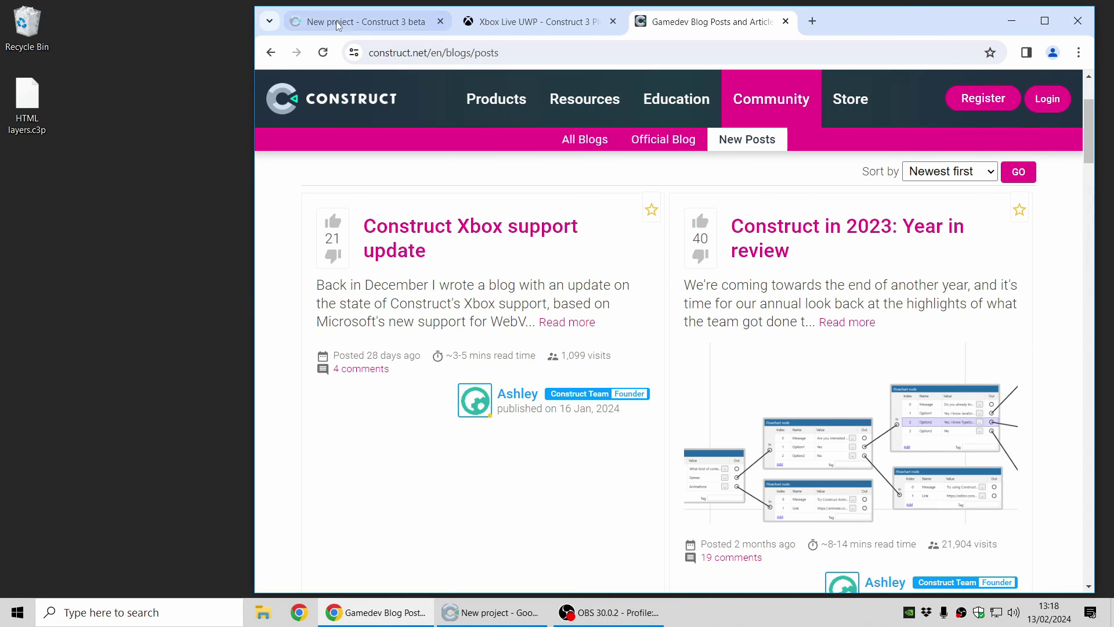
click(354, 21)
- Close the questionnaire preview and return to the Questionnaire flowchart
click(494, 612)
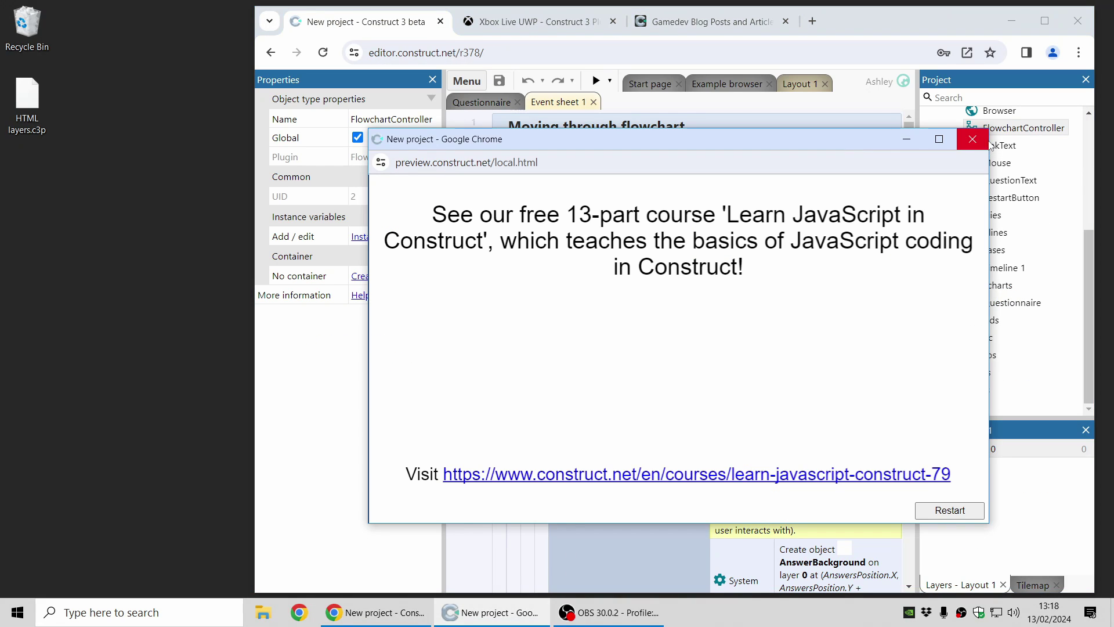
click(973, 139)
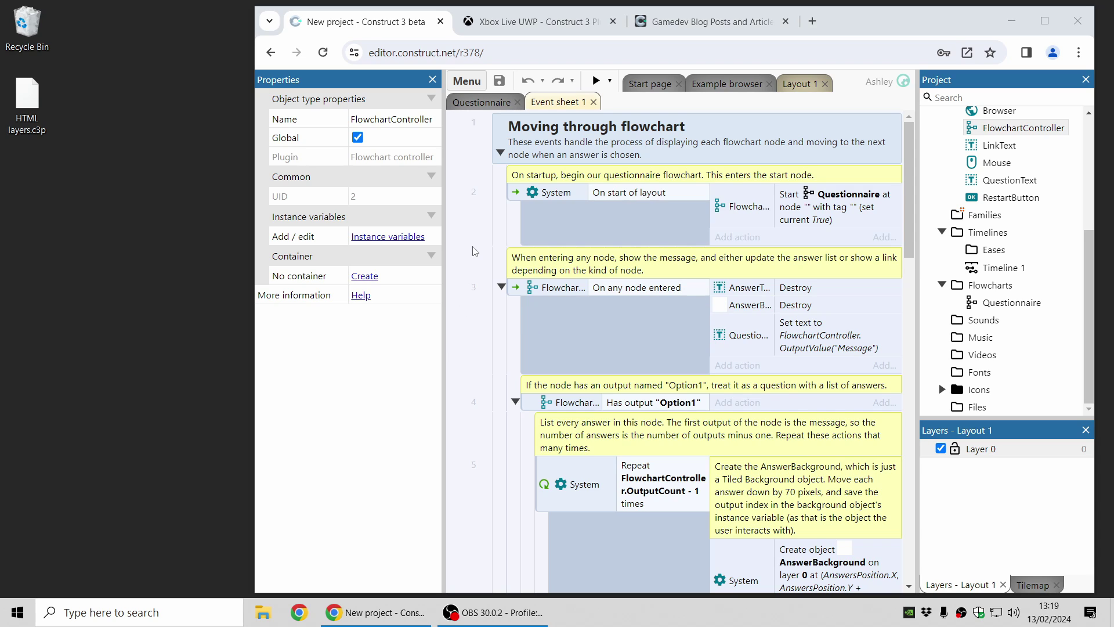
click(495, 103)
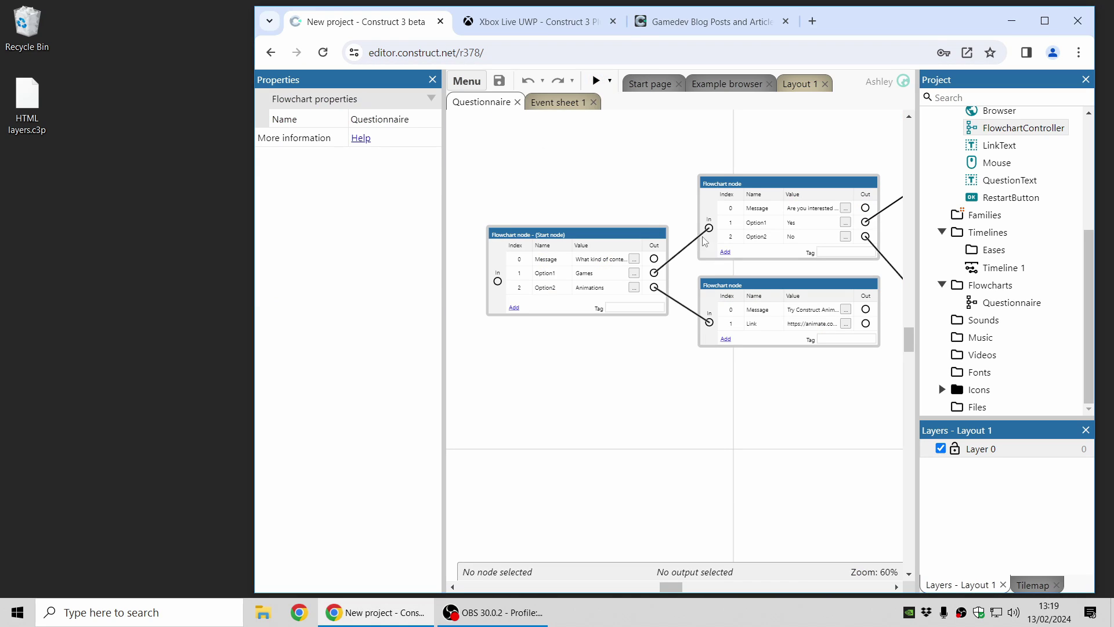
- Pan across the flowchart nodes and bring up the project root's context menu
middle_drag(665, 150, 633, 155)
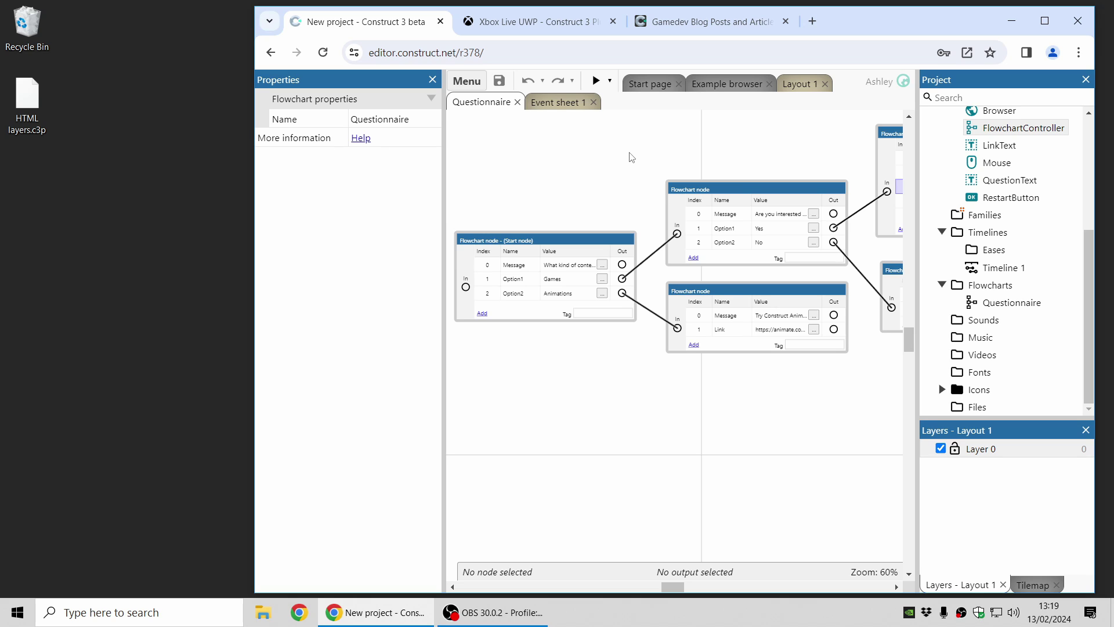
scroll(1030, 212, up, 5)
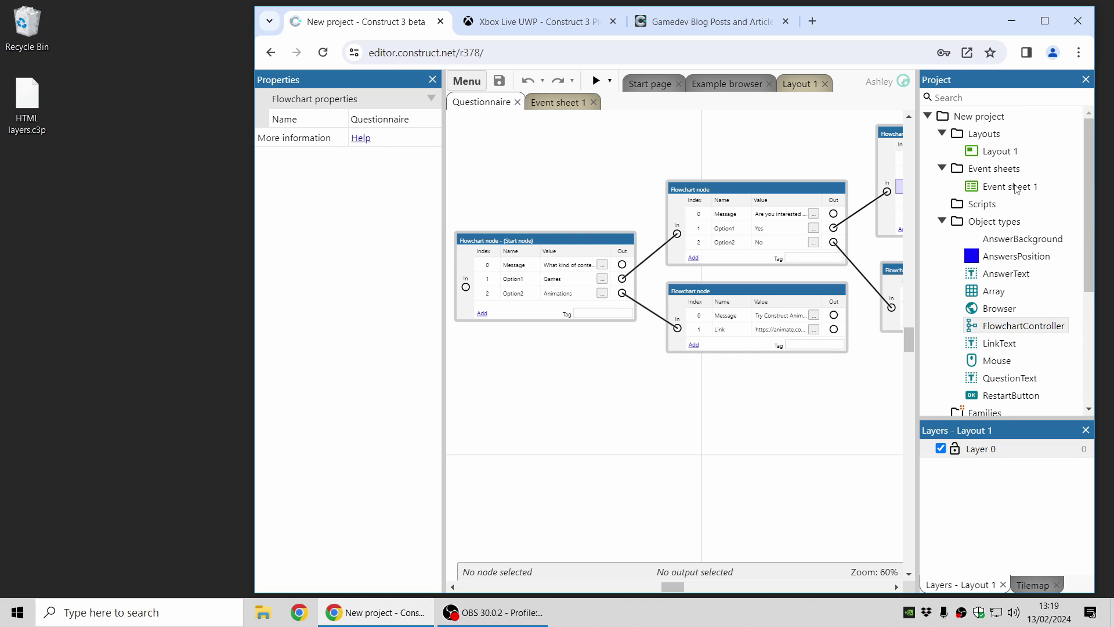
right_click(986, 116)
- Close the questionnaire project and dismiss the Flowcharts Questionnaire details
click(952, 271)
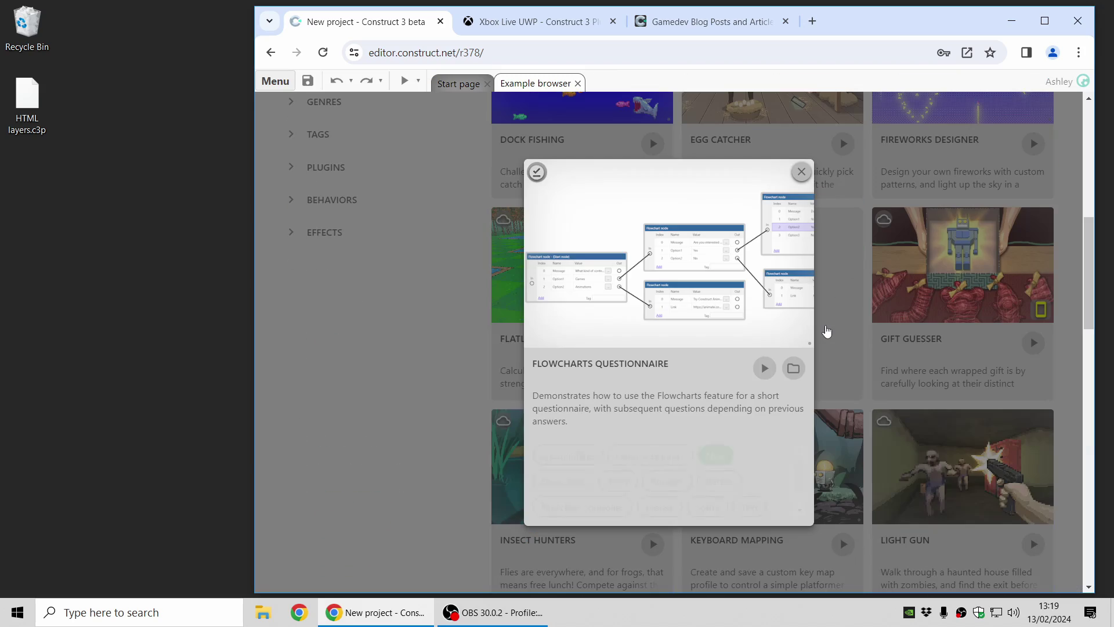
click(381, 406)
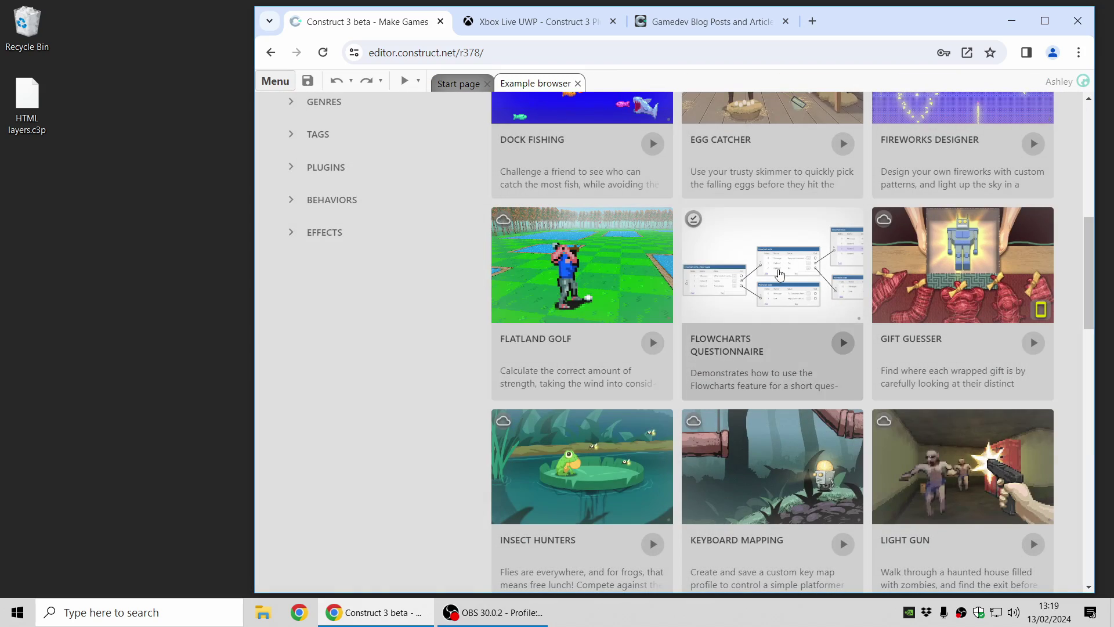
scroll(808, 326, up, 6)
scroll(808, 327, down, 10)
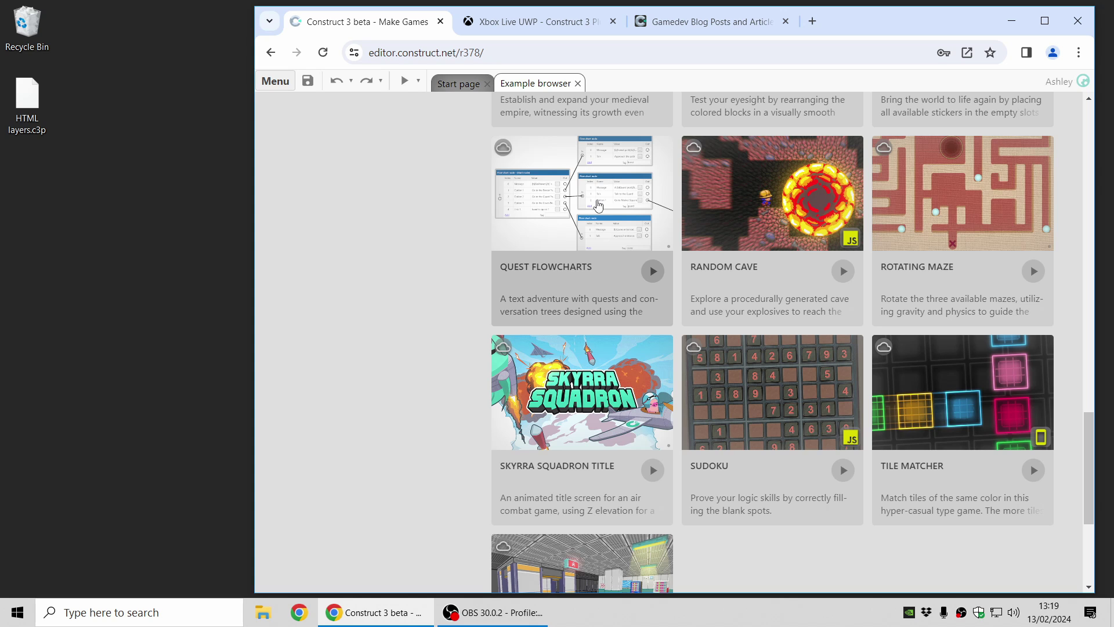
- Browse the New examples, then drag HTML layers.c3p from the desktop into the editor
scroll(690, 325, up, 3)
scroll(696, 344, up, 5)
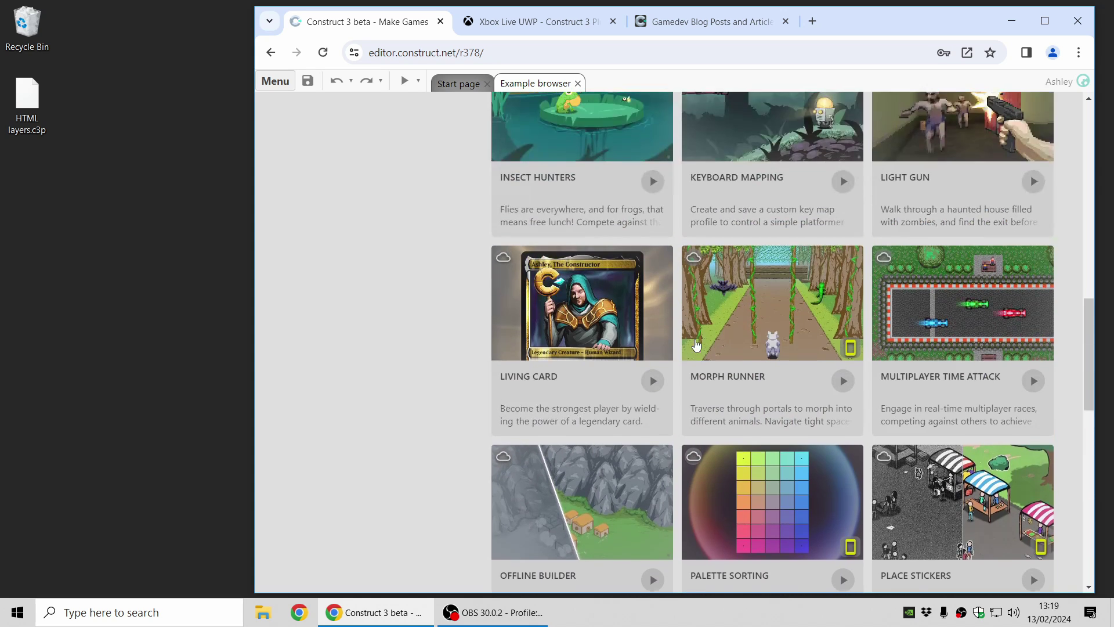
scroll(695, 345, up, 10)
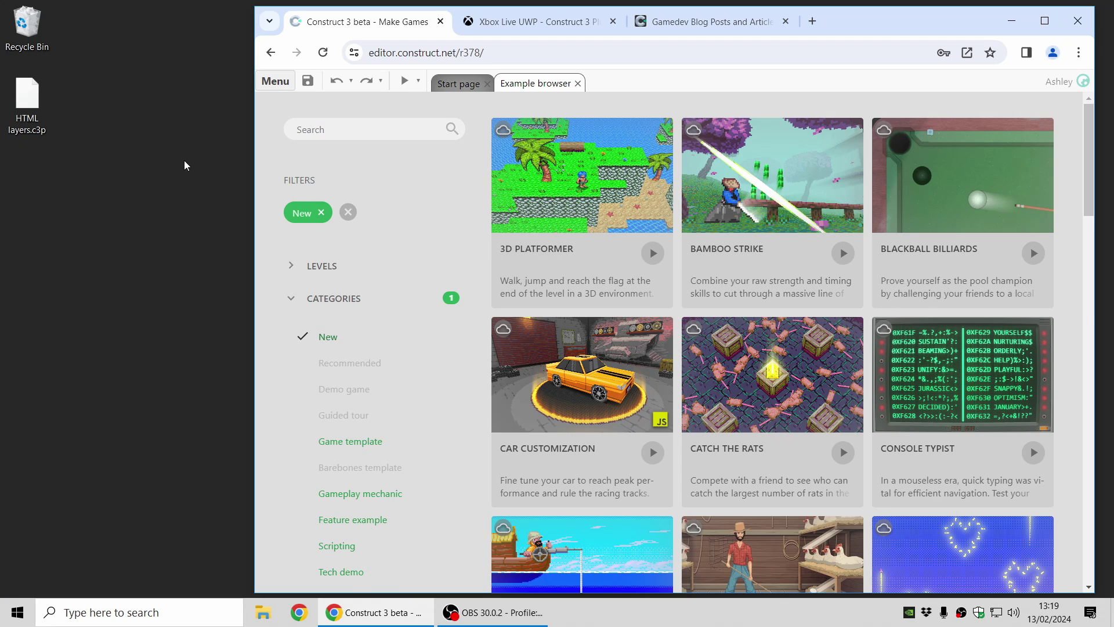
drag(29, 106, 686, 317)
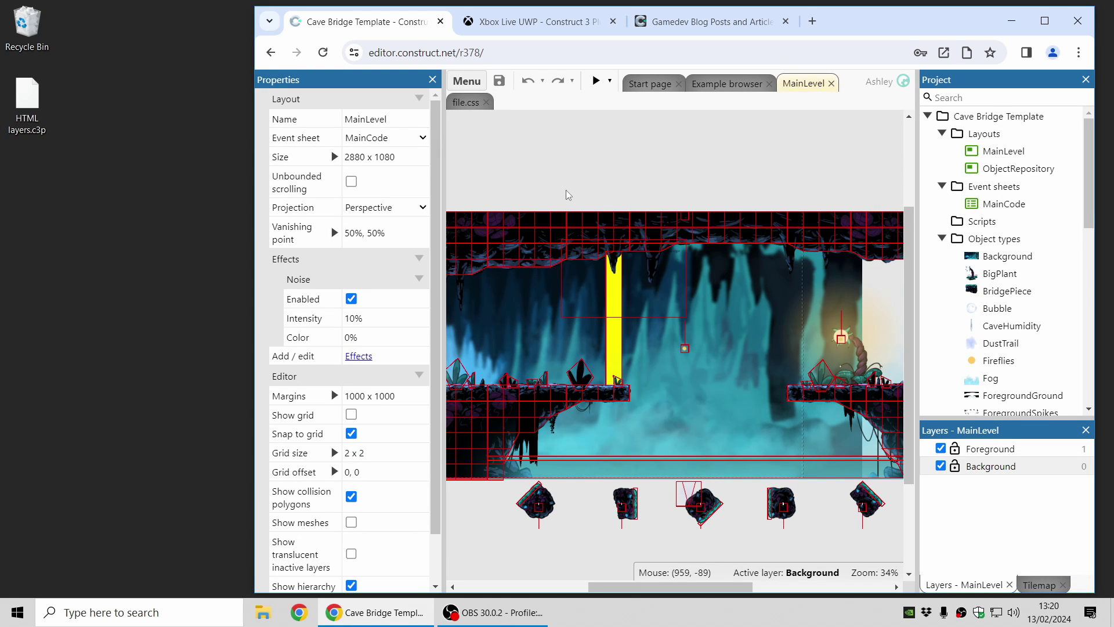
- Hide and reshow the Foreground and Background layers to inspect the cave level
middle_drag(664, 155, 703, 161)
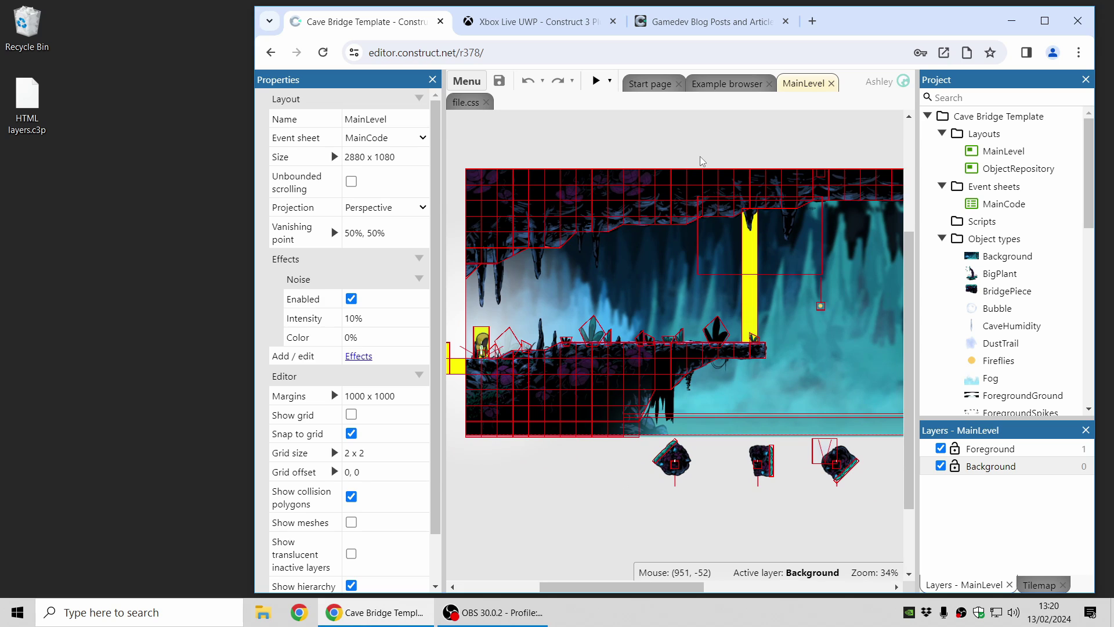
click(941, 448)
click(941, 448)
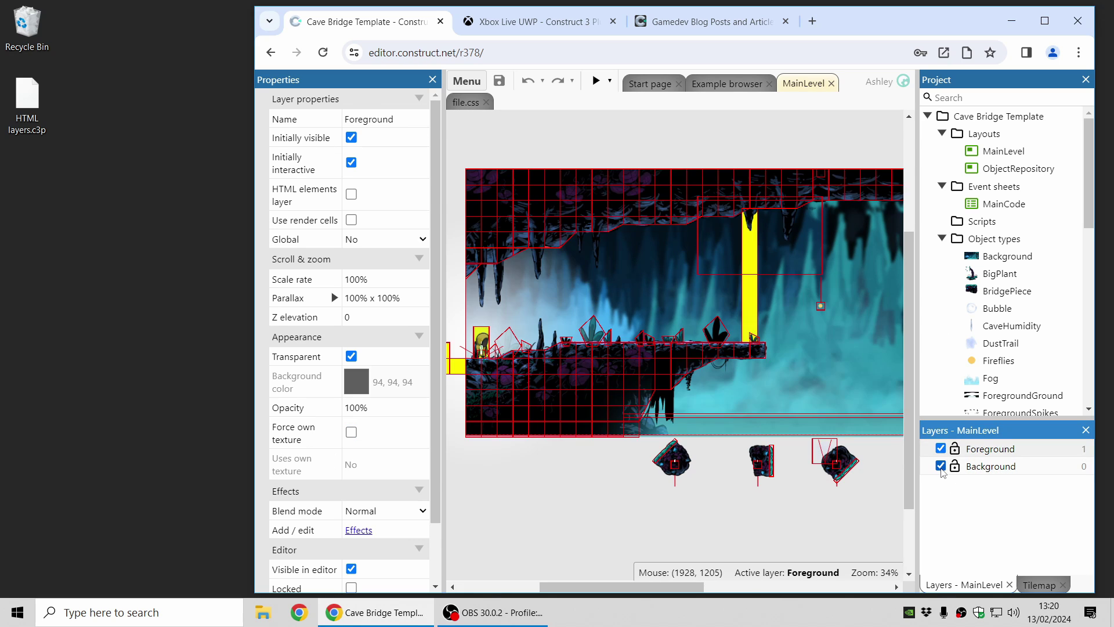
click(940, 466)
click(940, 466)
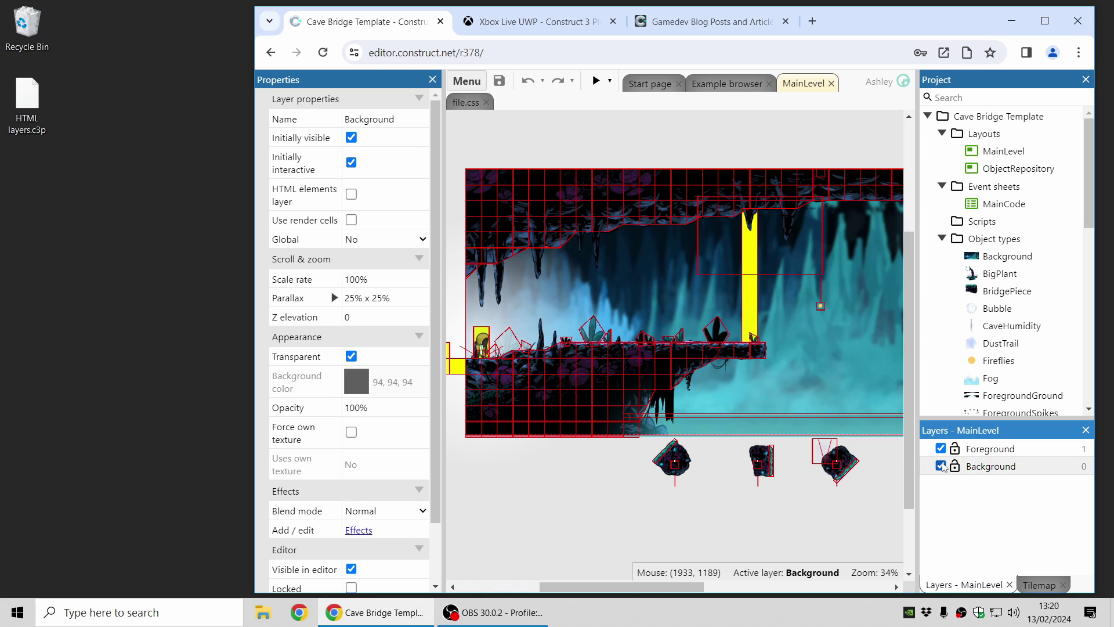
- Check the HTMLElement's content and file.css styles, then preview MainLevel
double_click(800, 265)
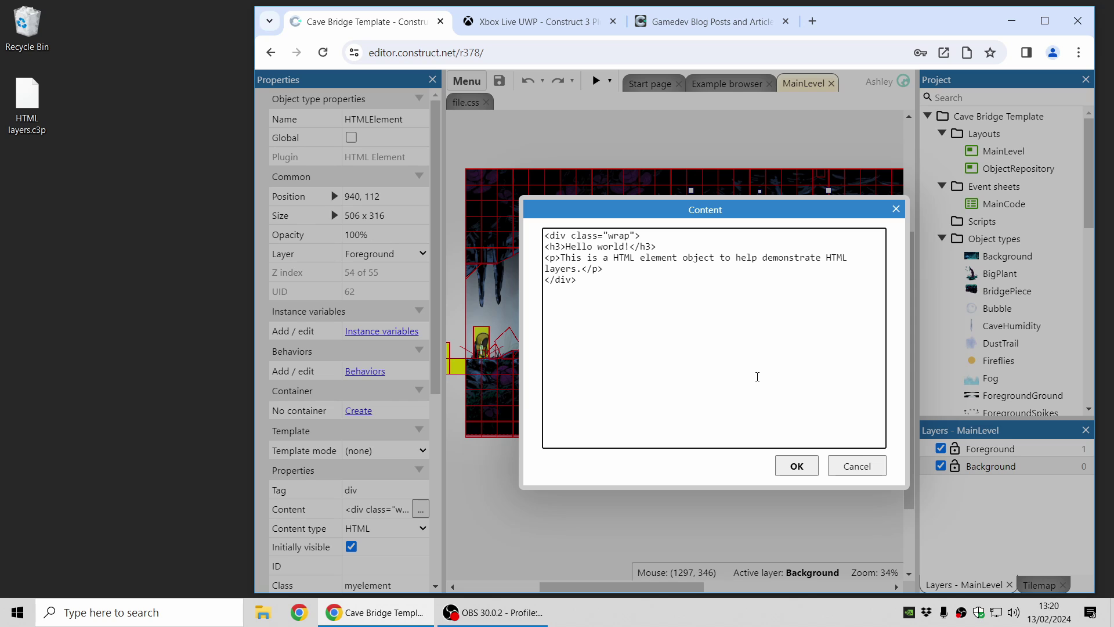
click(793, 465)
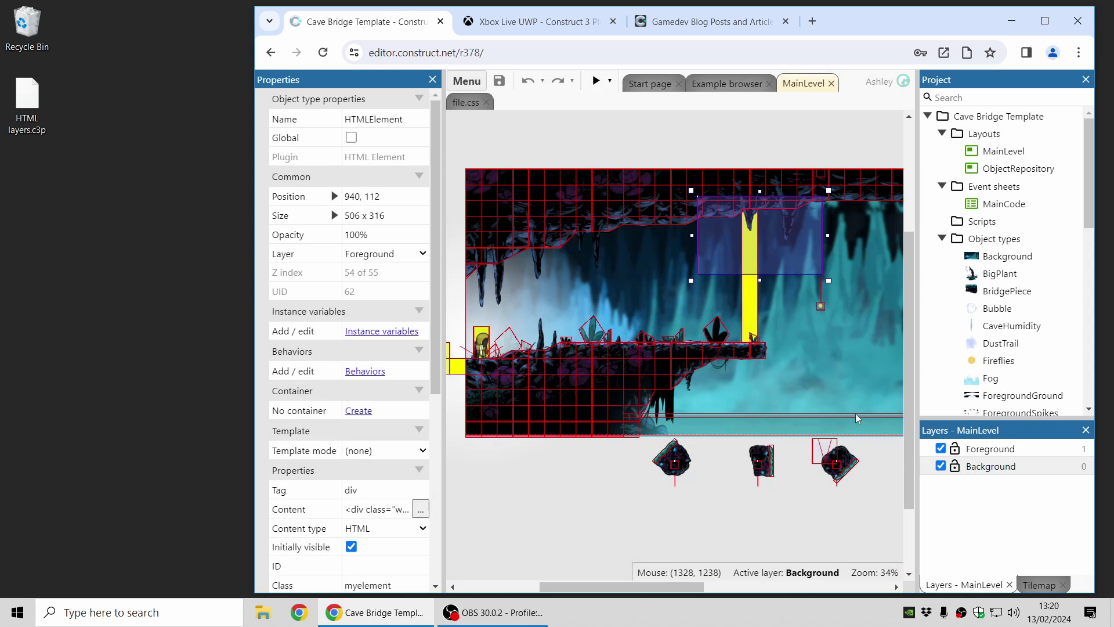
click(464, 105)
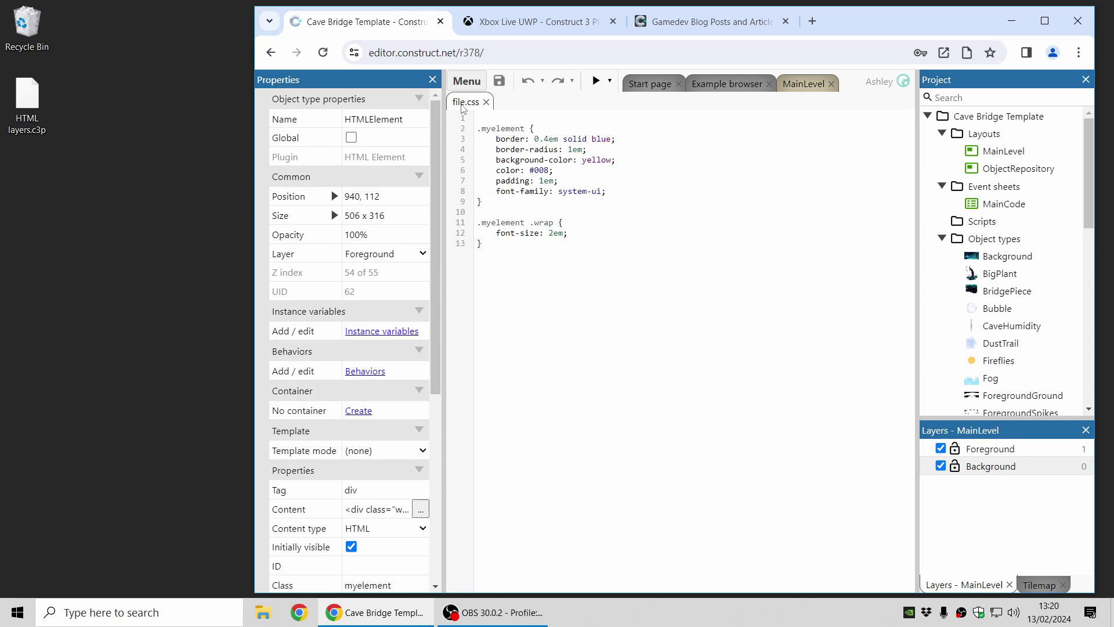
click(800, 84)
click(594, 82)
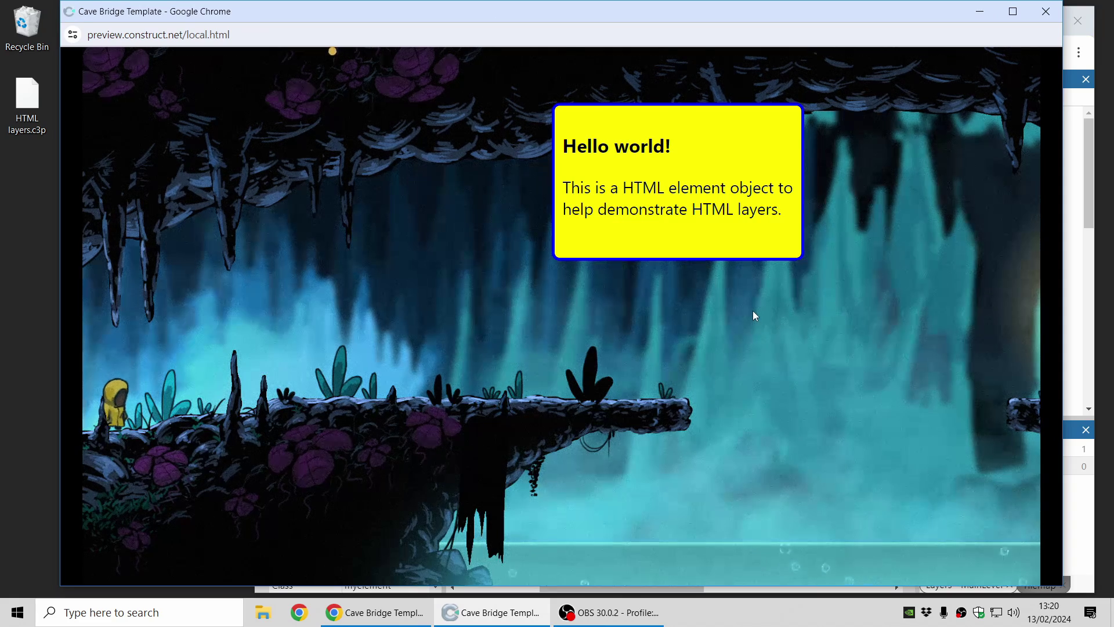
- Shrink the preview window, walk the player right along the ledge, and close the preview
drag(61, 1, 236, 80)
key(Right)
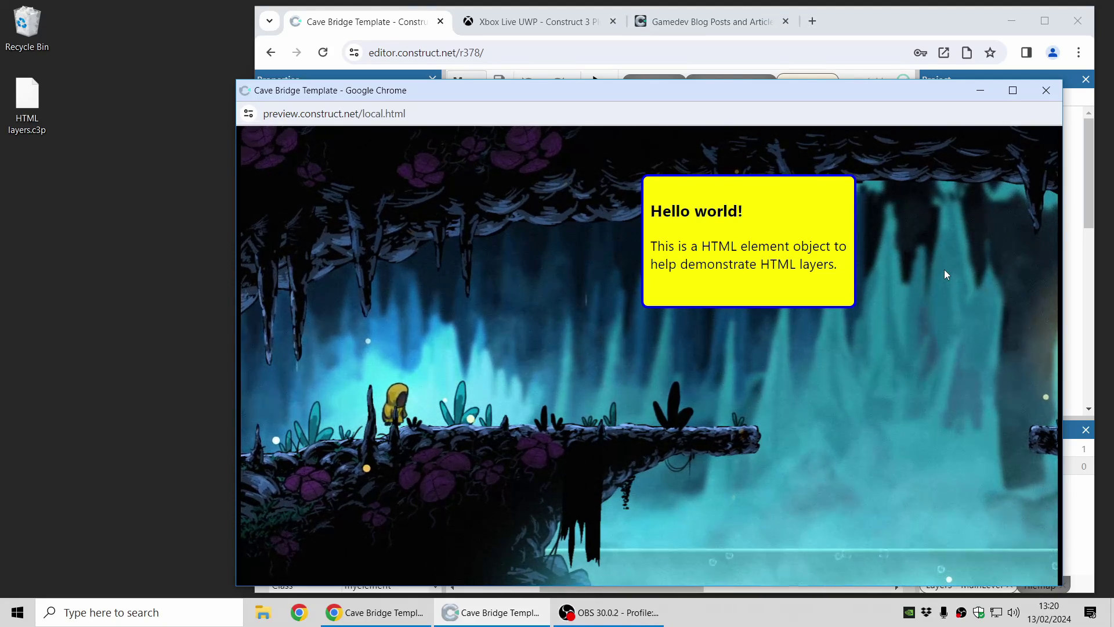
click(1047, 90)
- Move the HTML element onto the Background layer and preview the cave level again
click(372, 254)
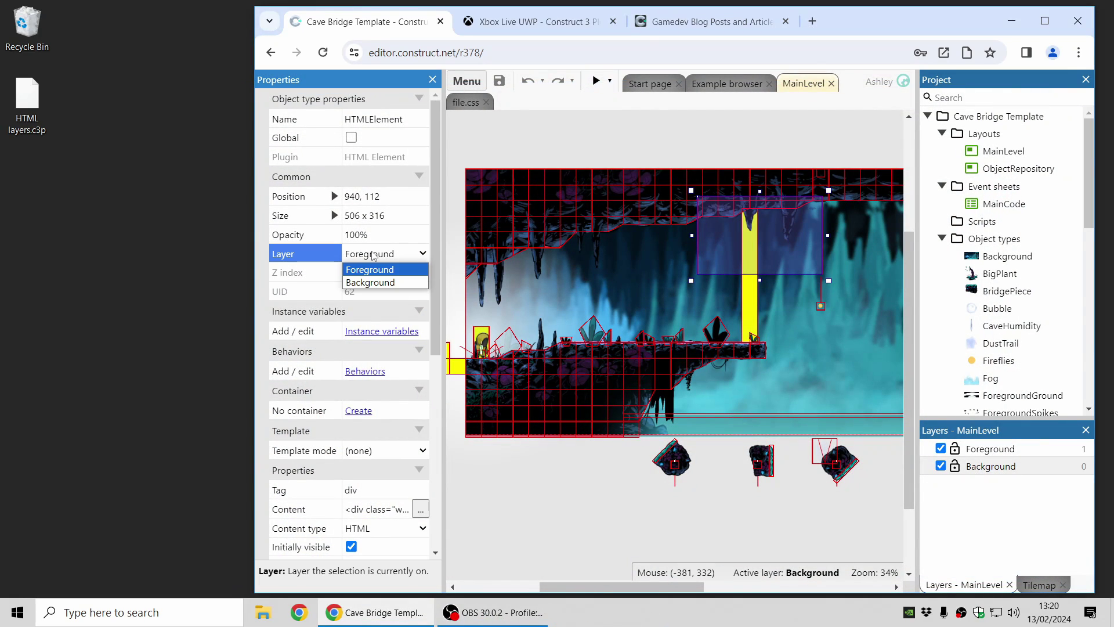
click(372, 283)
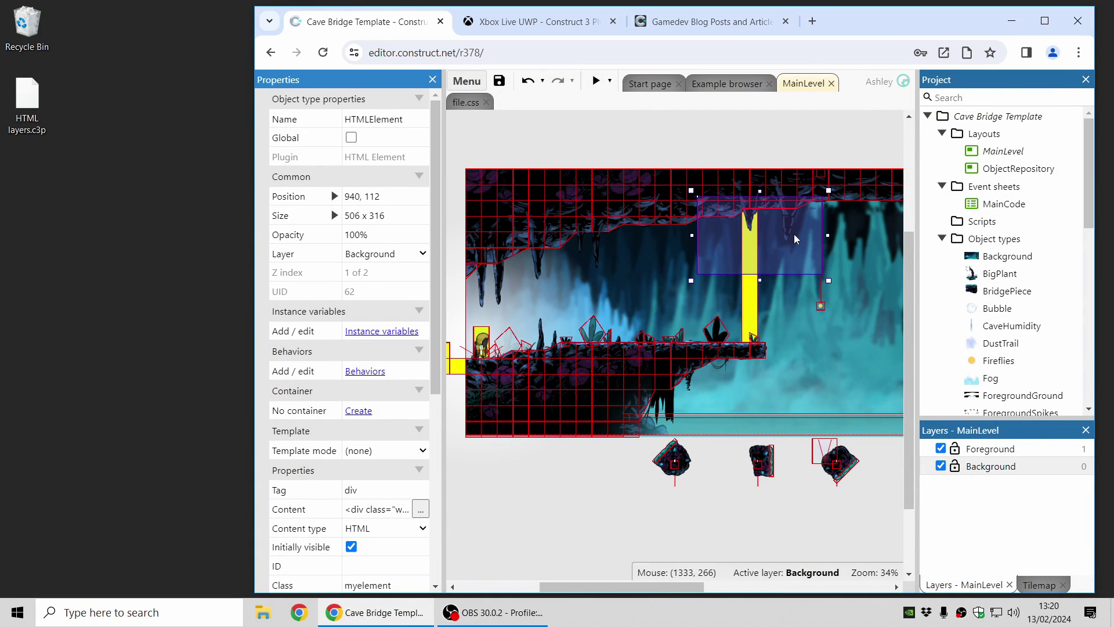
click(596, 81)
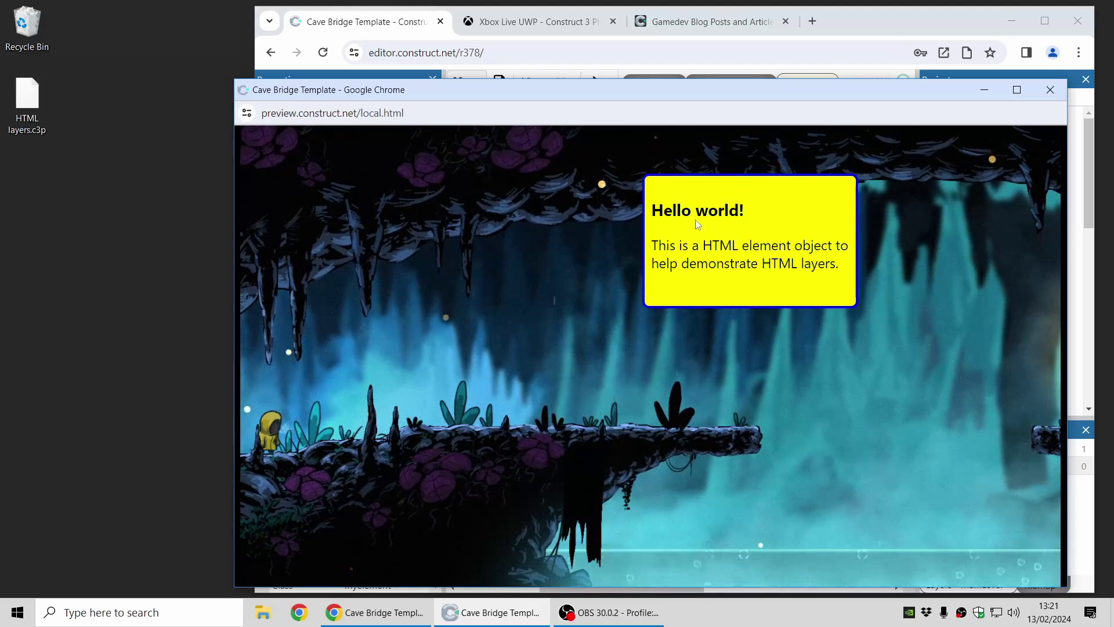
- Close the preview and set the Background layer as the HTML elements layer
click(1051, 90)
click(705, 147)
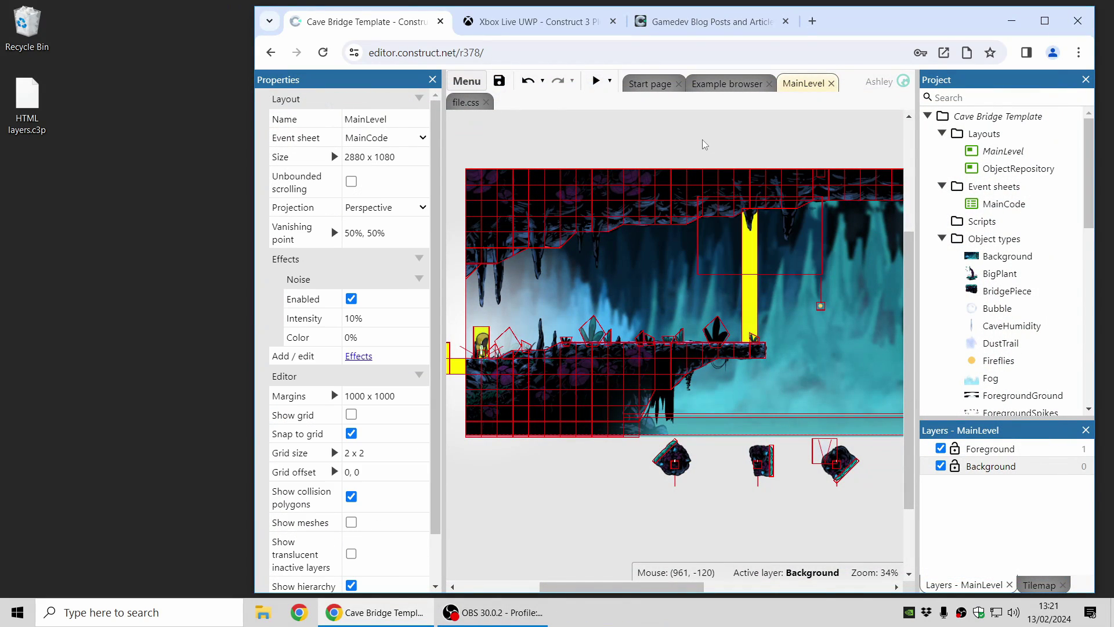
click(1007, 466)
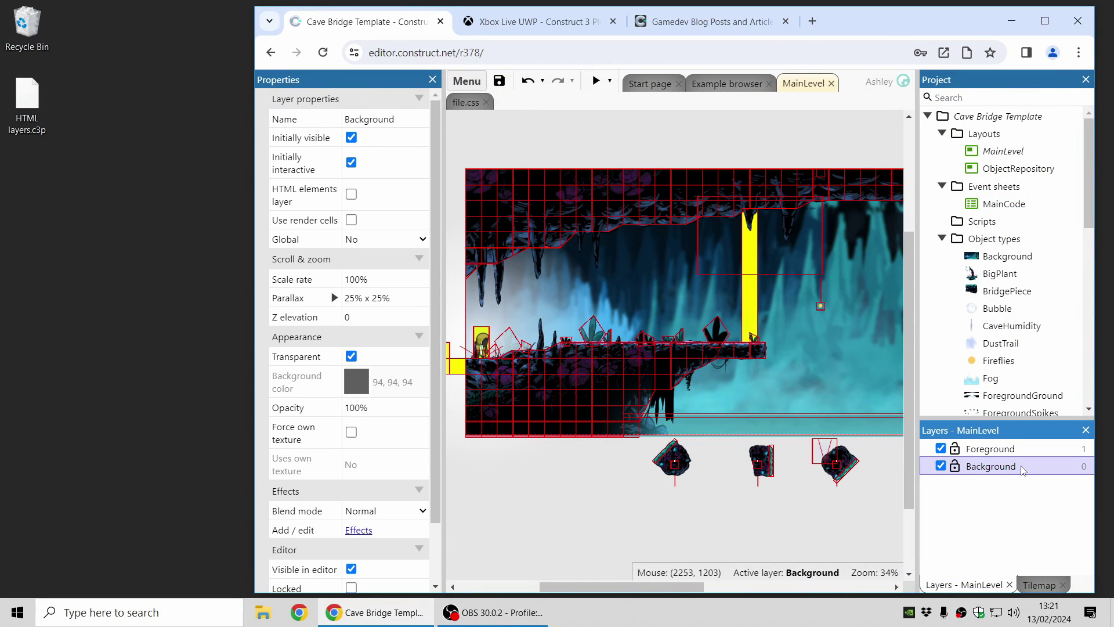
click(351, 194)
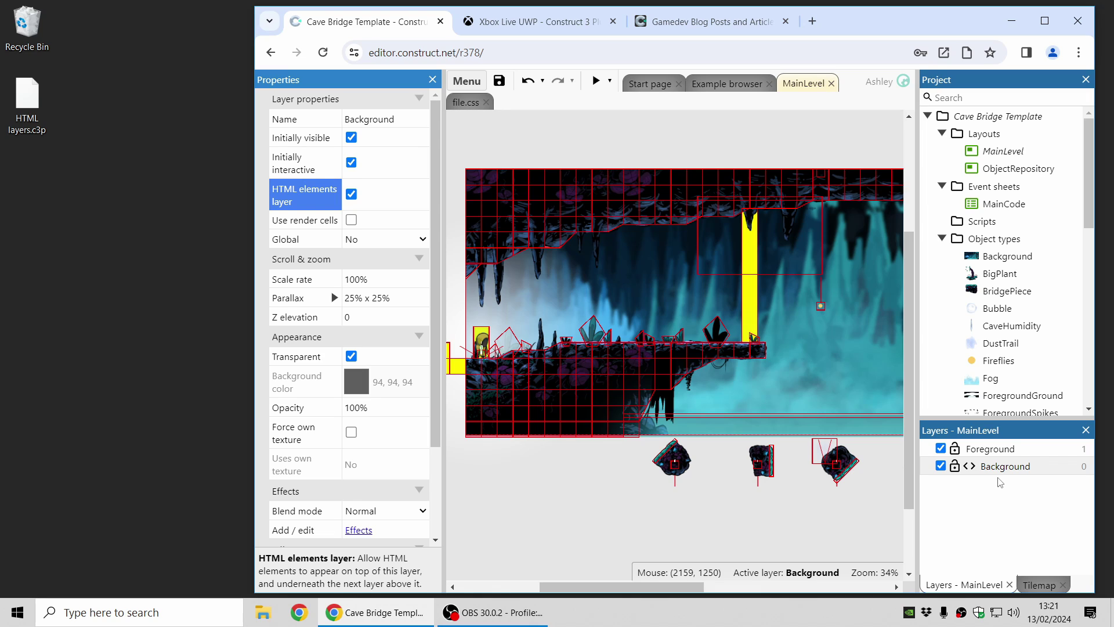
- Check the Foreground layer and the ForegroundSpikes sprite's layer, then reselect Background
click(1021, 451)
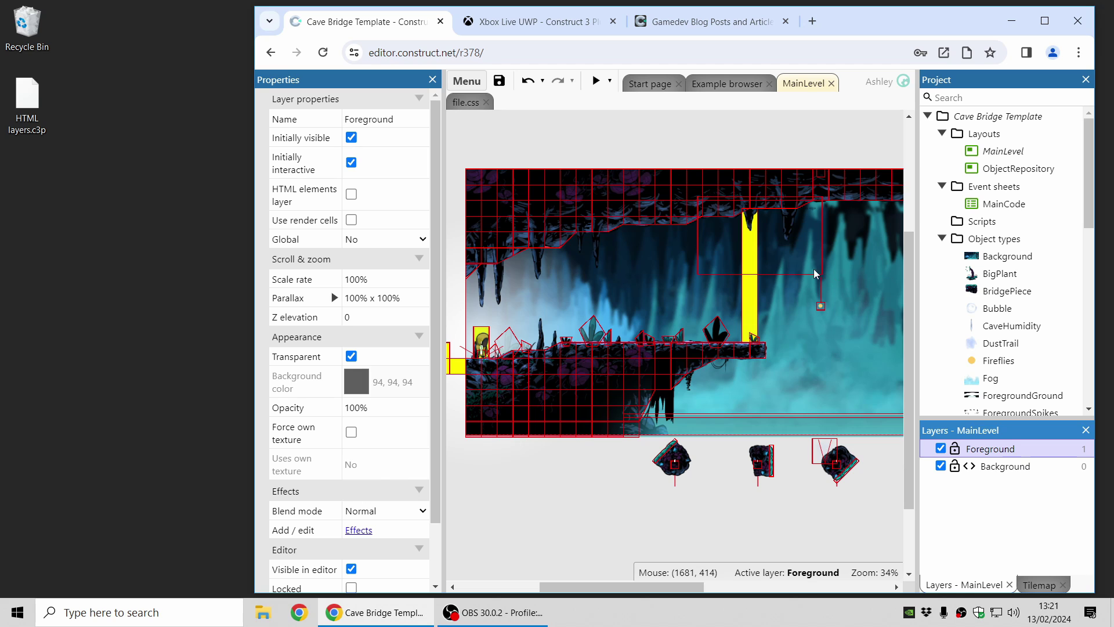
click(781, 260)
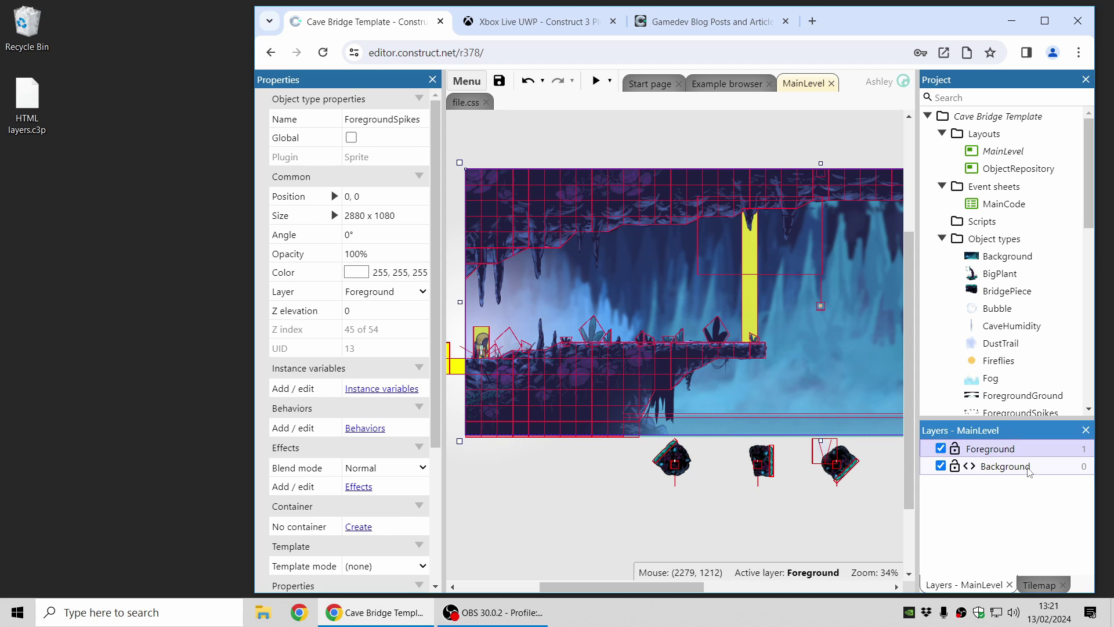
click(1026, 468)
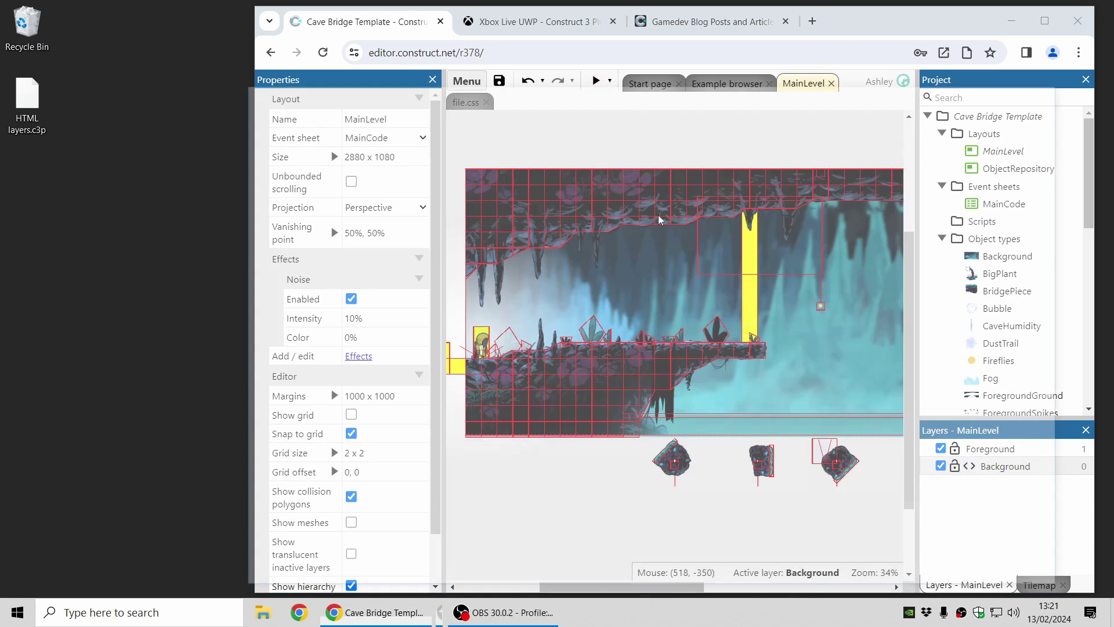
key(F5)
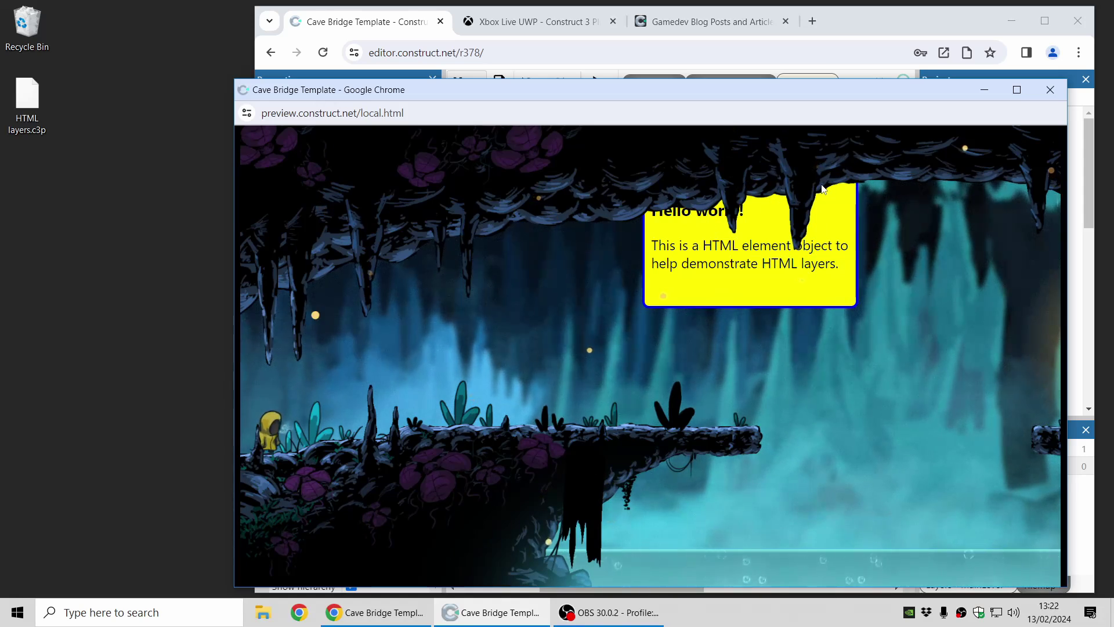
key(Right)
key(Right)
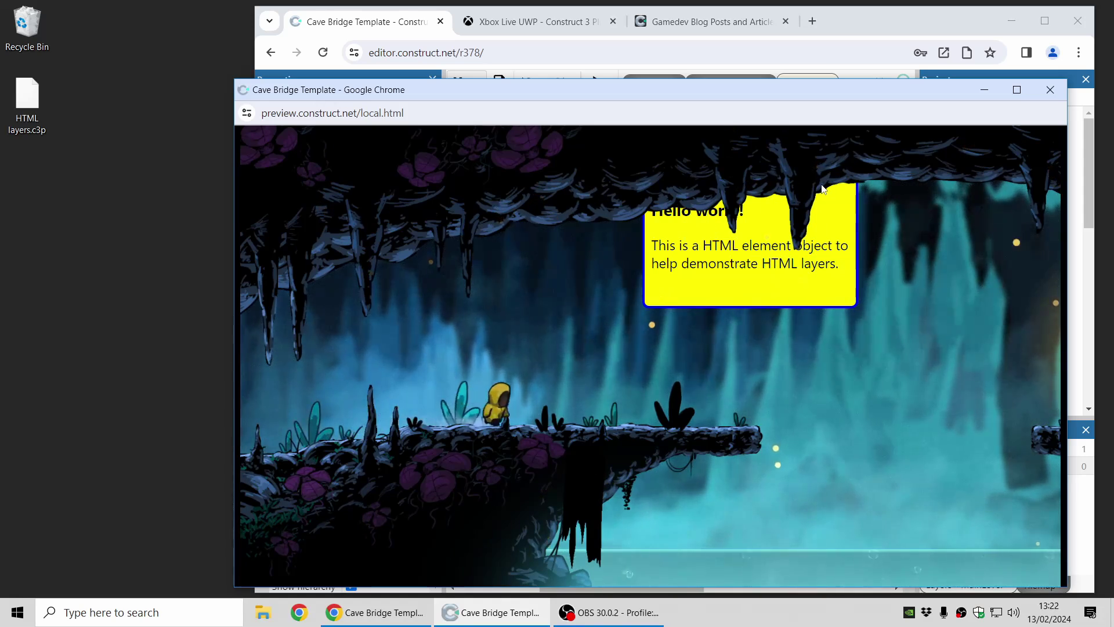
key(Right)
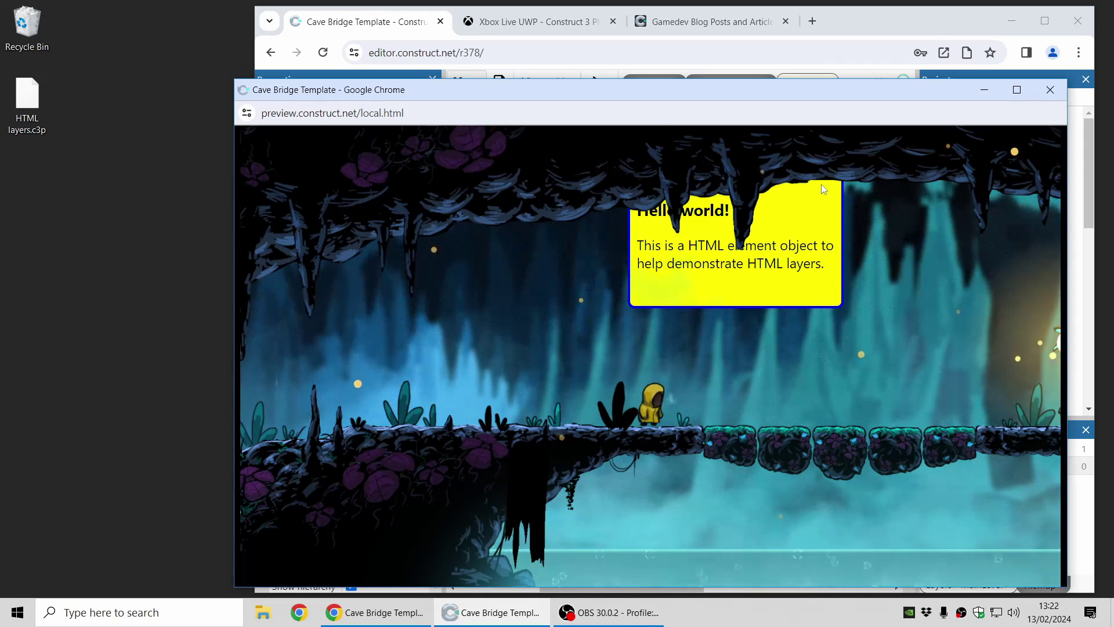
key(Left)
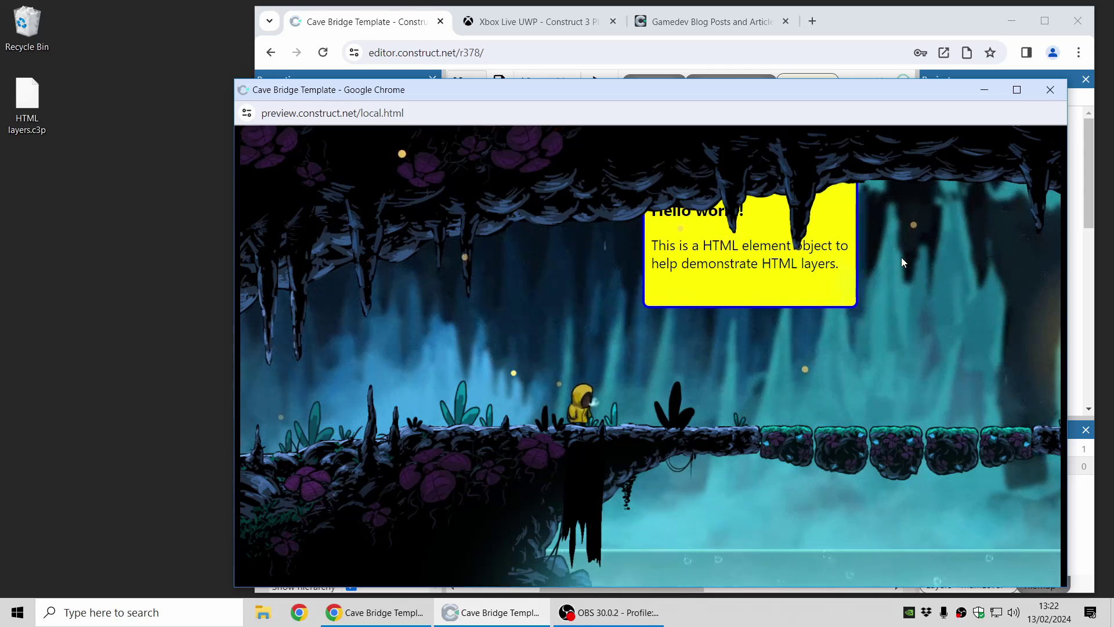
click(1051, 90)
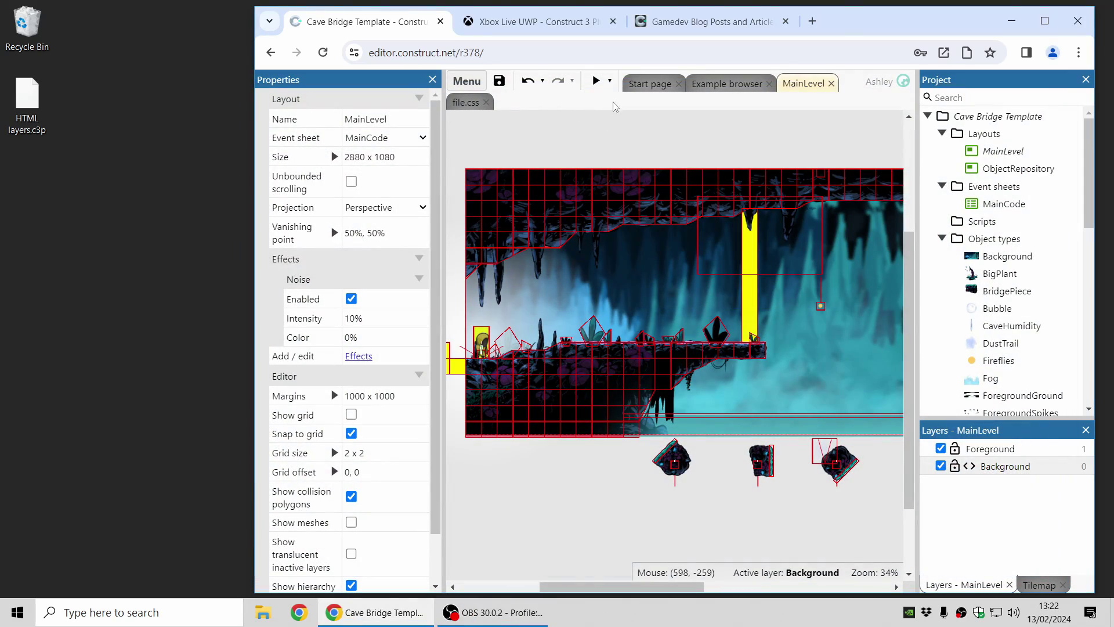
- Set the preview dropdown's main button to Debug layout
click(612, 85)
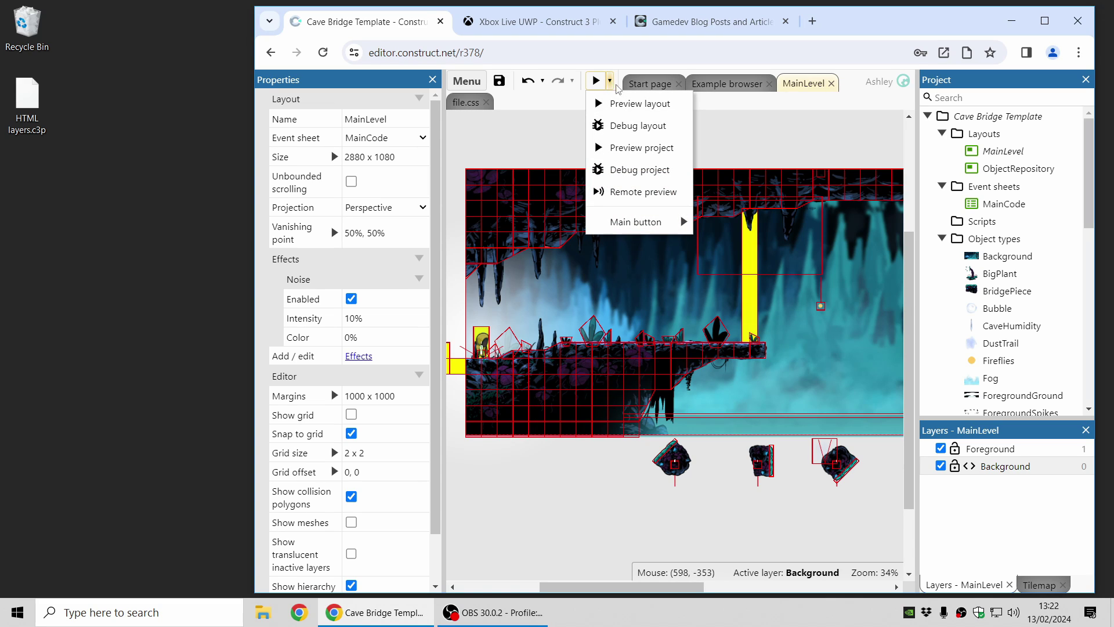
mouse_move(641, 227)
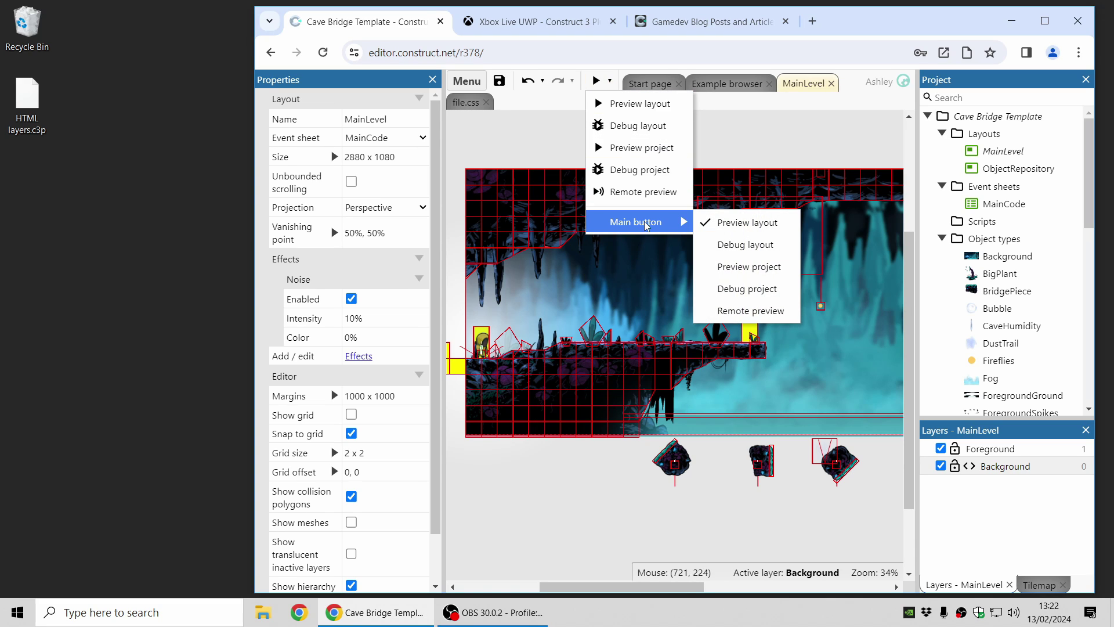
click(744, 244)
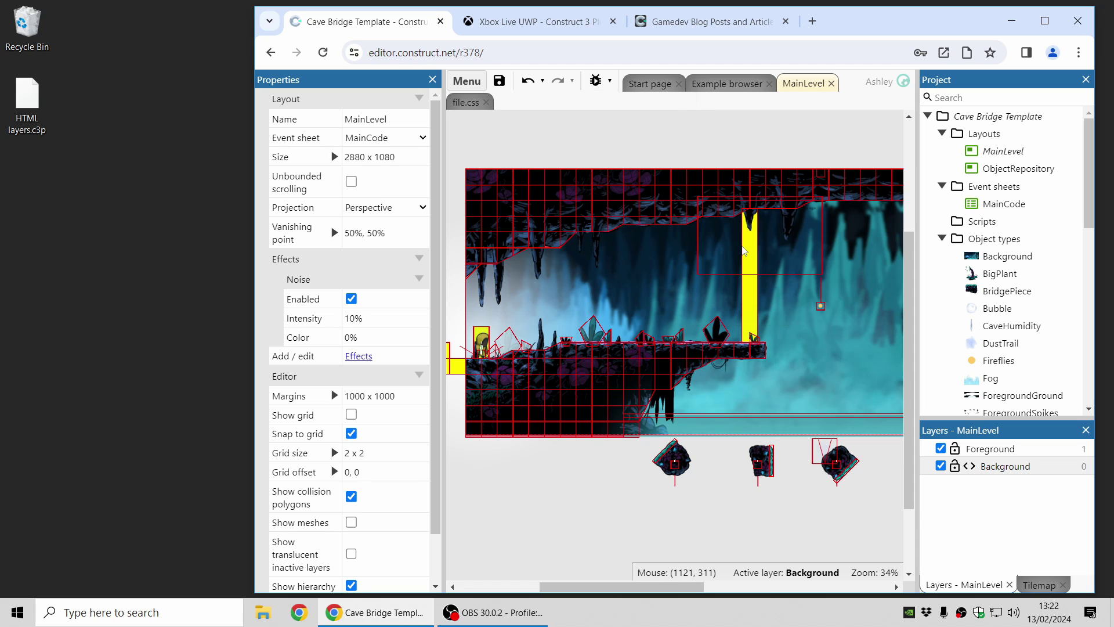
- Run a debug preview of the layout with the Inspector, close it, and dismiss the dropdown
click(596, 83)
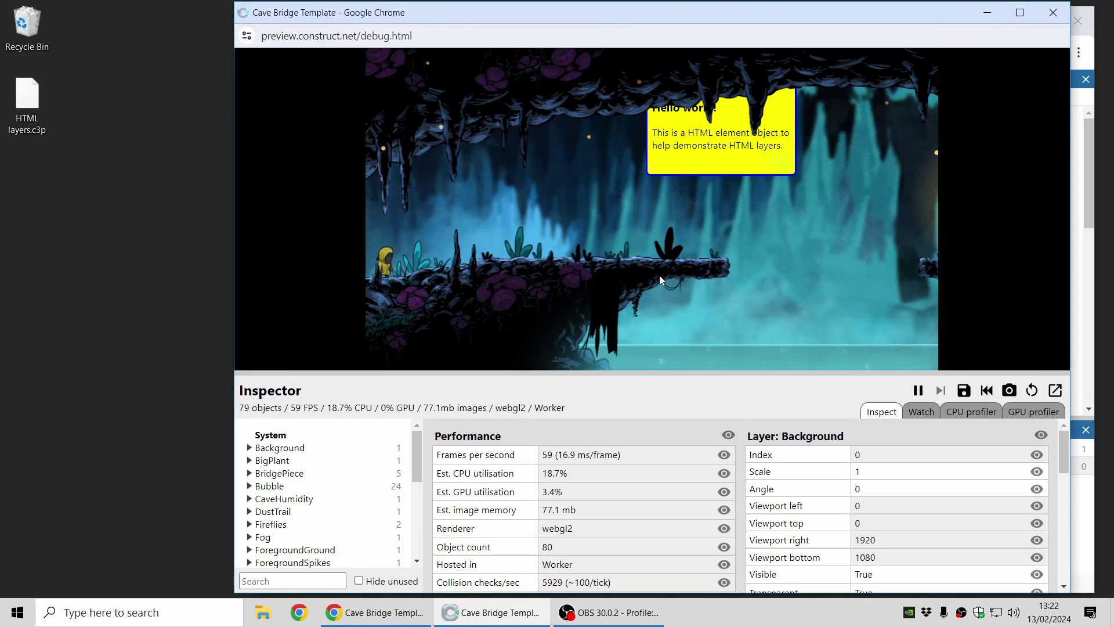
click(1053, 12)
click(609, 82)
mouse_move(645, 223)
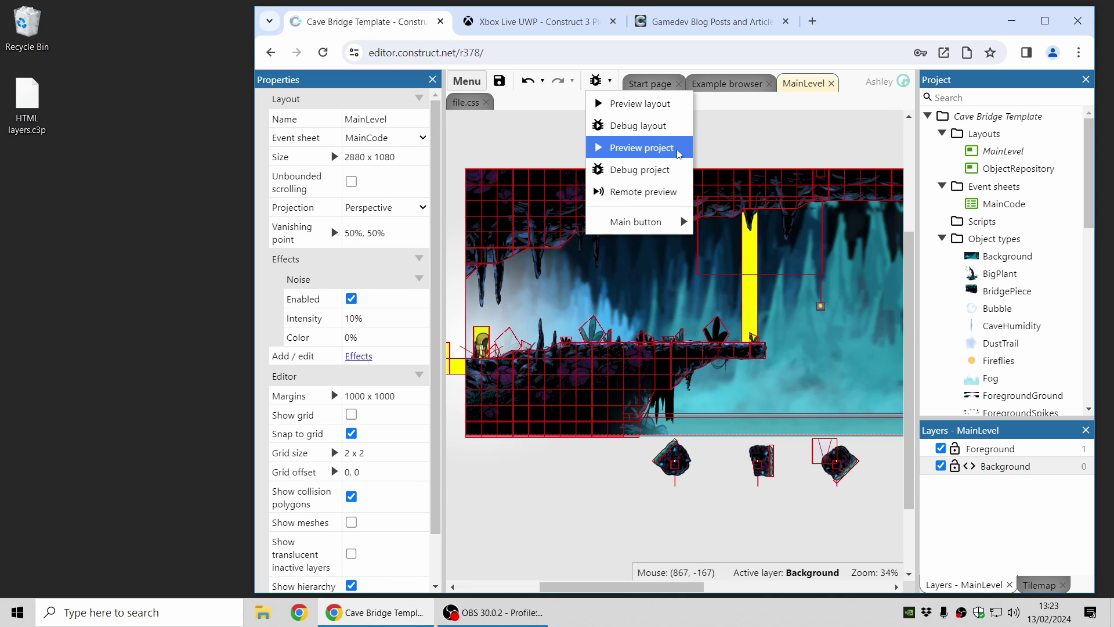
click(773, 150)
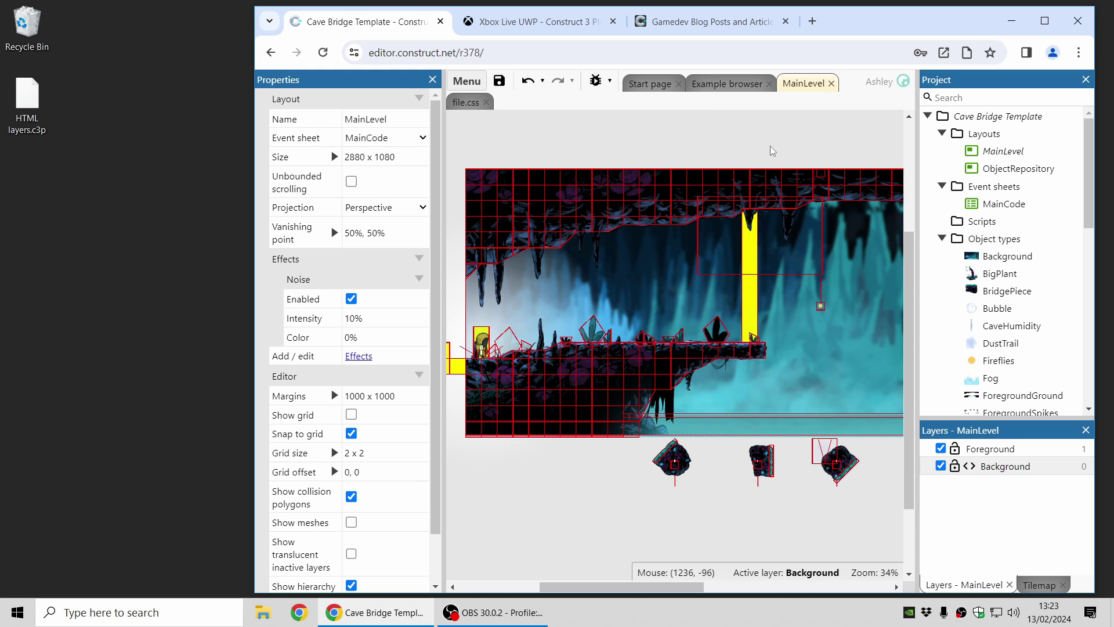
- Close the Cave Bridge project, discarding unsaved changes
right_click(990, 116)
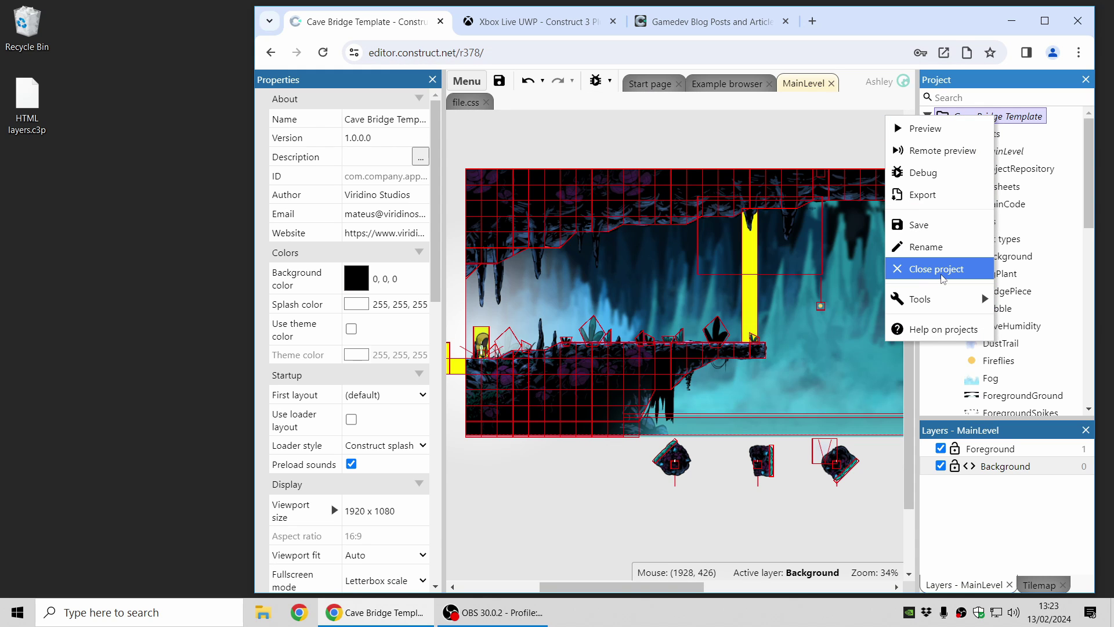
click(941, 270)
click(692, 372)
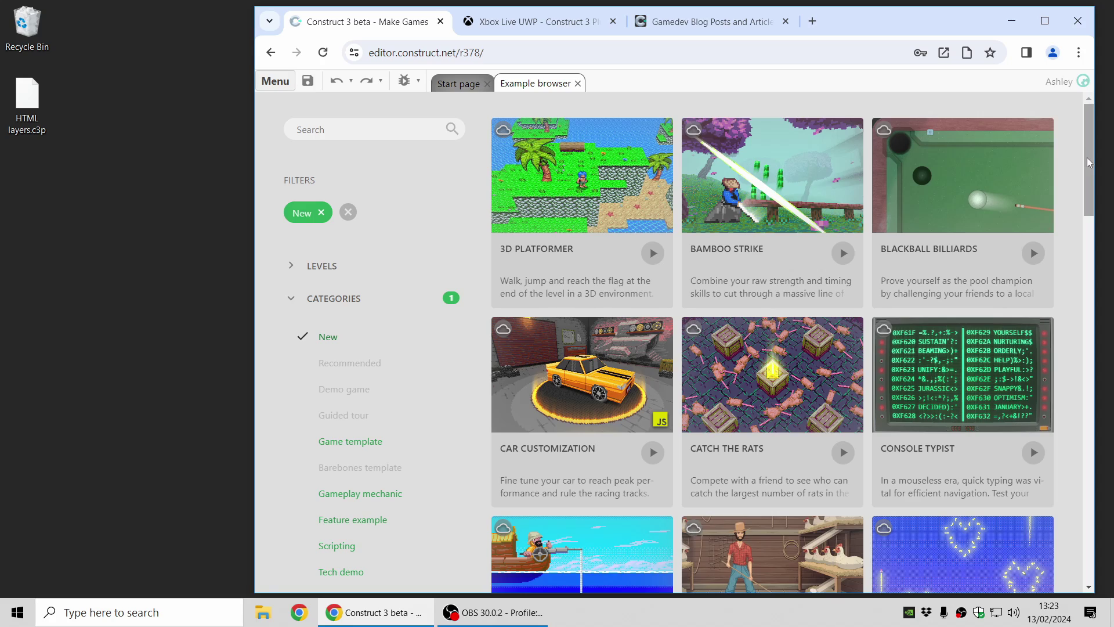
- Browse the New examples and run the Living Card example, then close its preview
drag(1091, 166, 1091, 129)
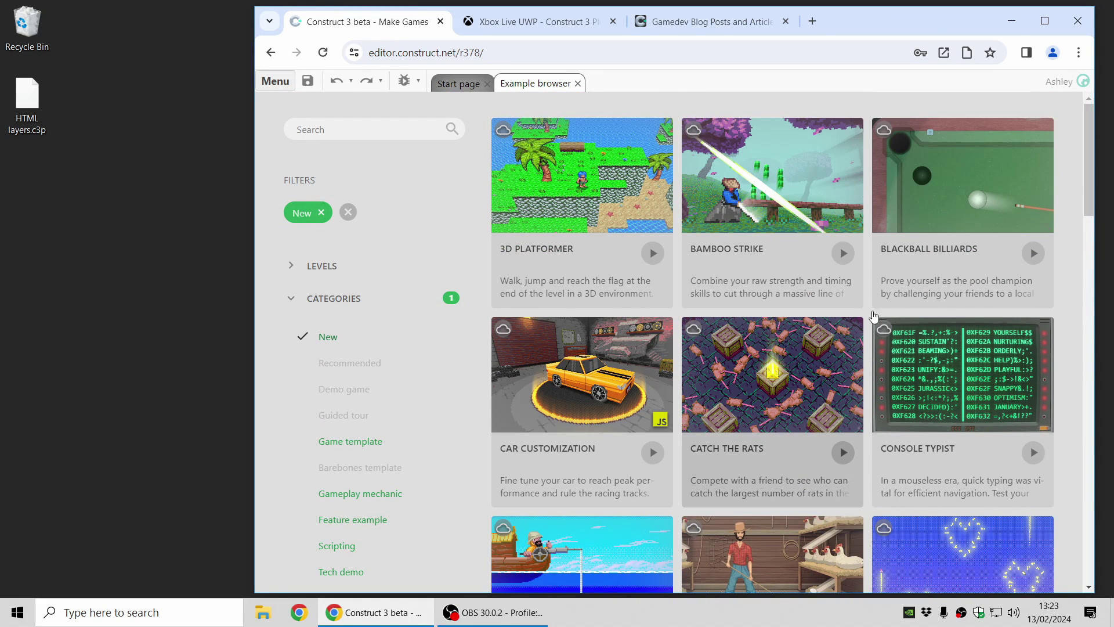
scroll(1059, 242, down, 4)
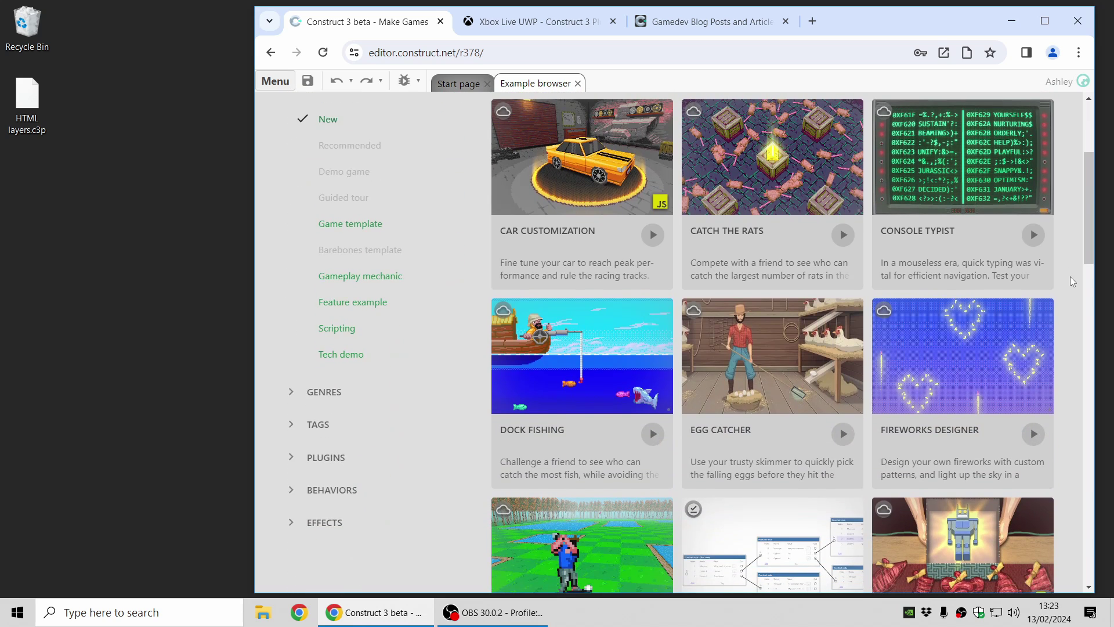
scroll(1068, 270, down, 6)
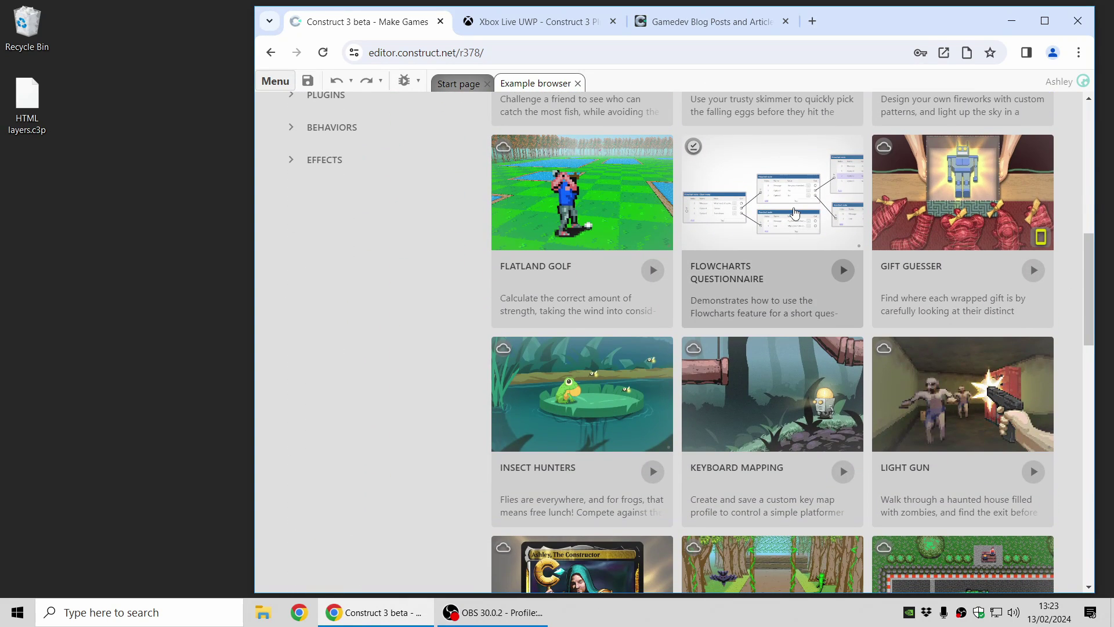
scroll(1072, 292, down, 6)
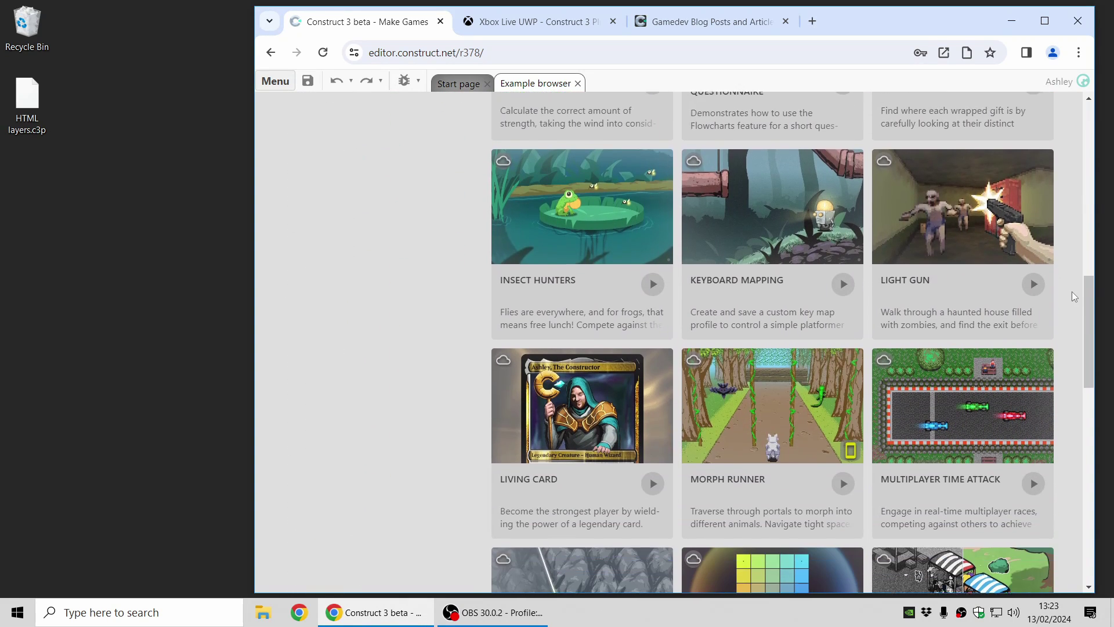
click(641, 300)
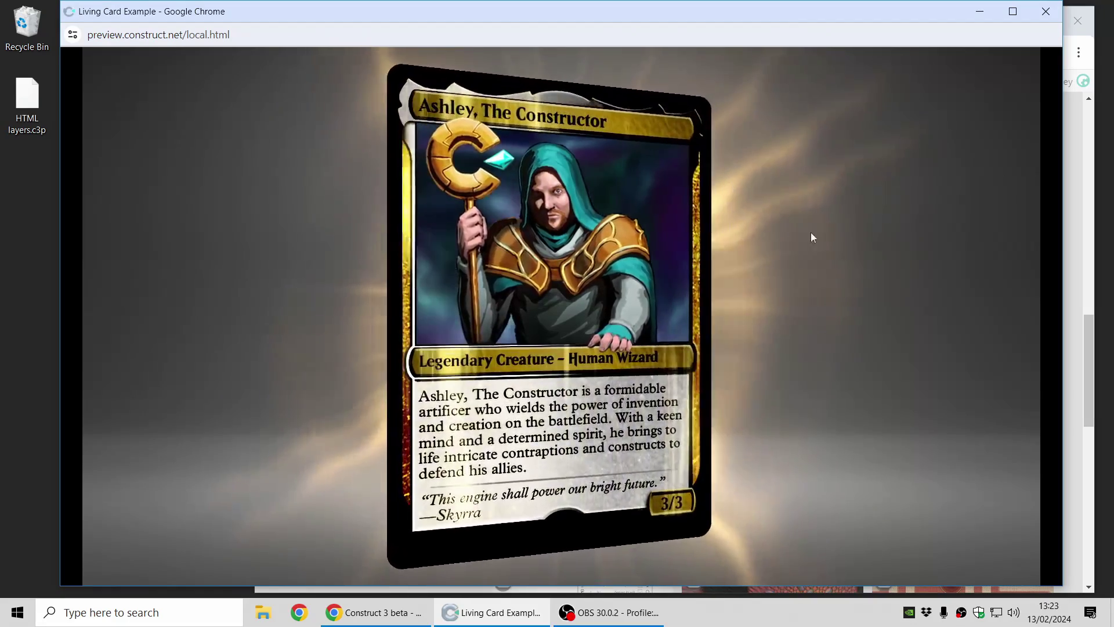
click(1046, 12)
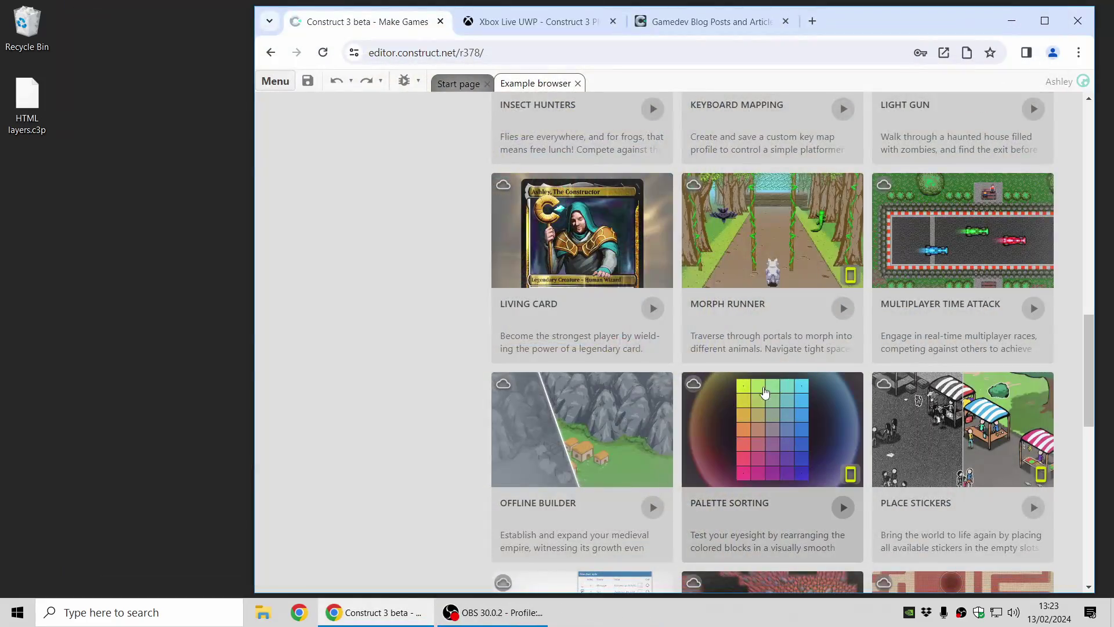
scroll(771, 387, down, 3)
scroll(770, 387, down, 7)
scroll(809, 370, up, 5)
scroll(853, 418, up, 1)
scroll(871, 387, up, 4)
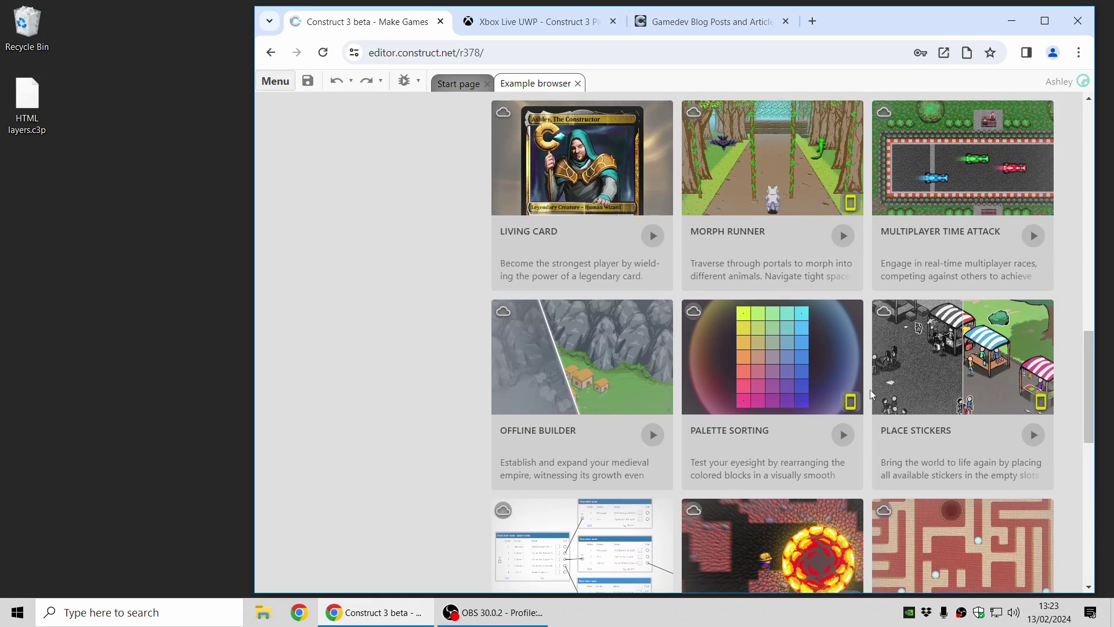
scroll(869, 401, up, 10)
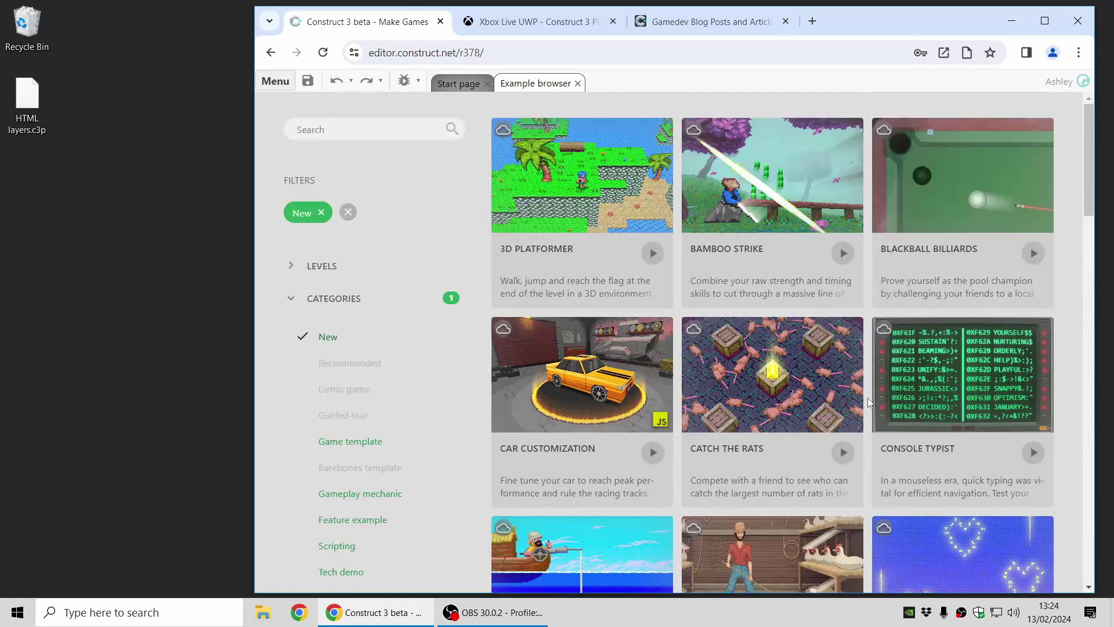